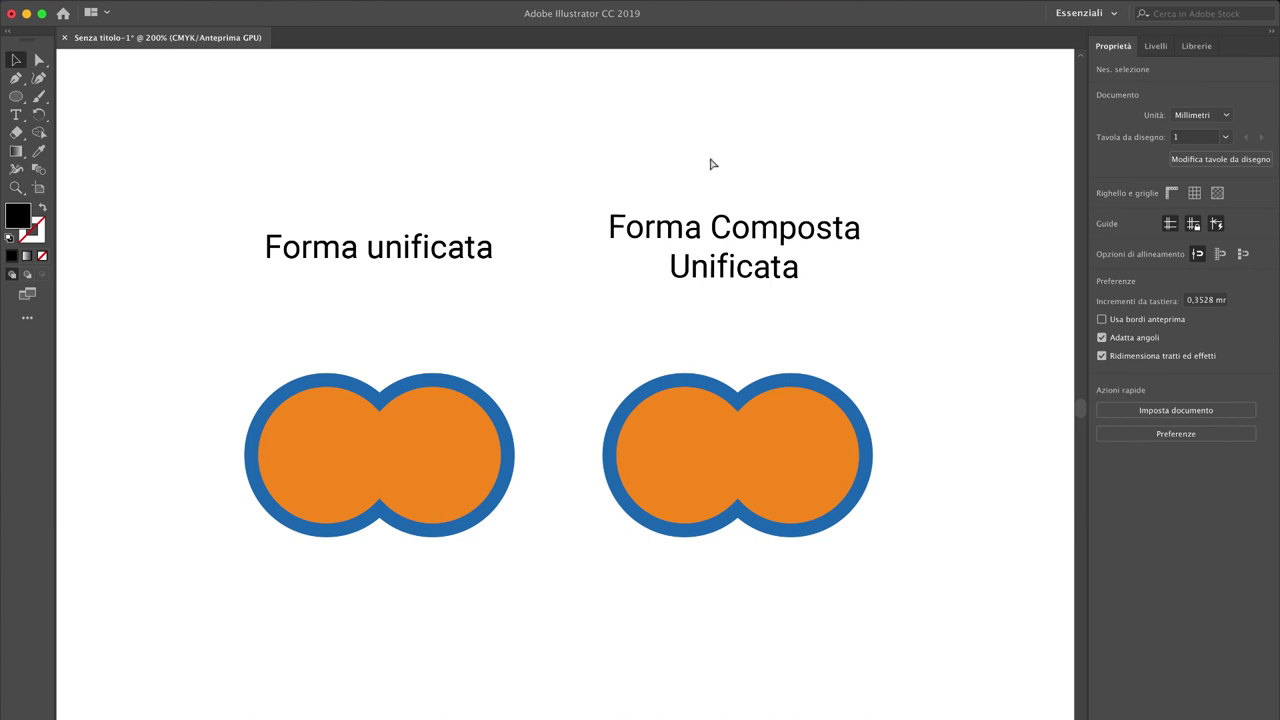
Step: Zoom in to 300% and enter isolation mode on the 'Forma Composta Unificata' compound shape
key("ctrl+y")
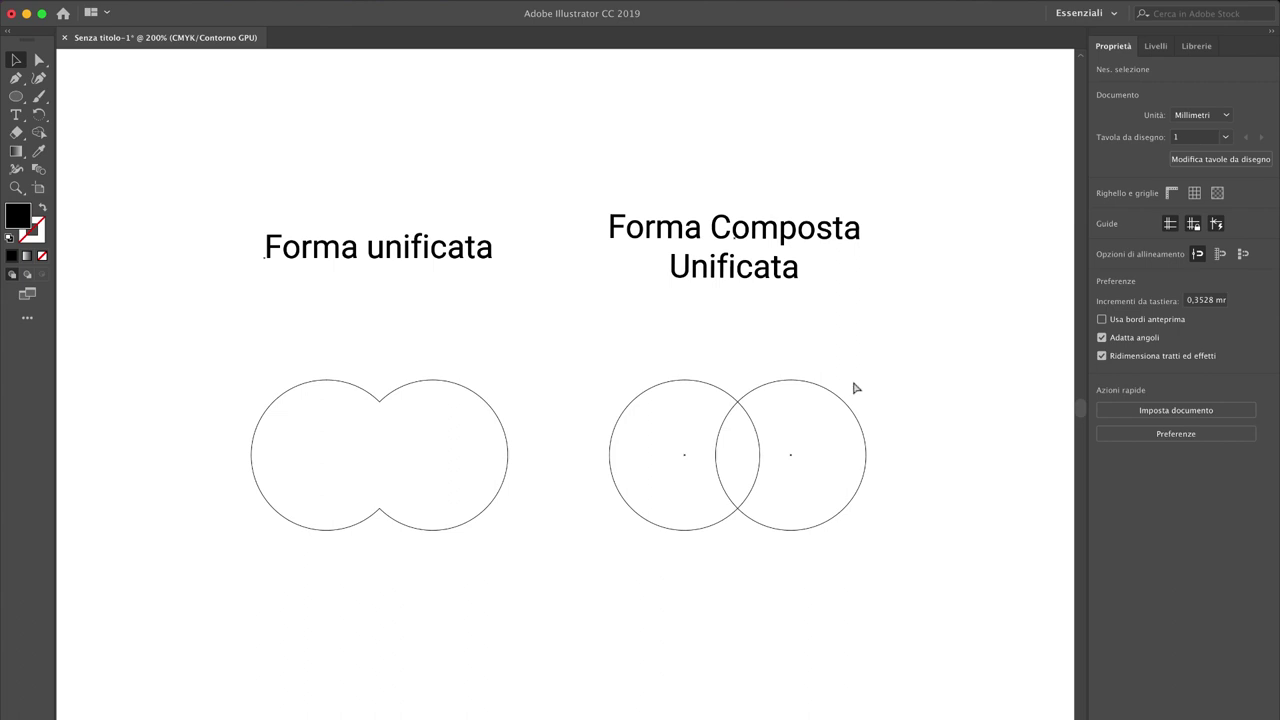
key("ctrl+y")
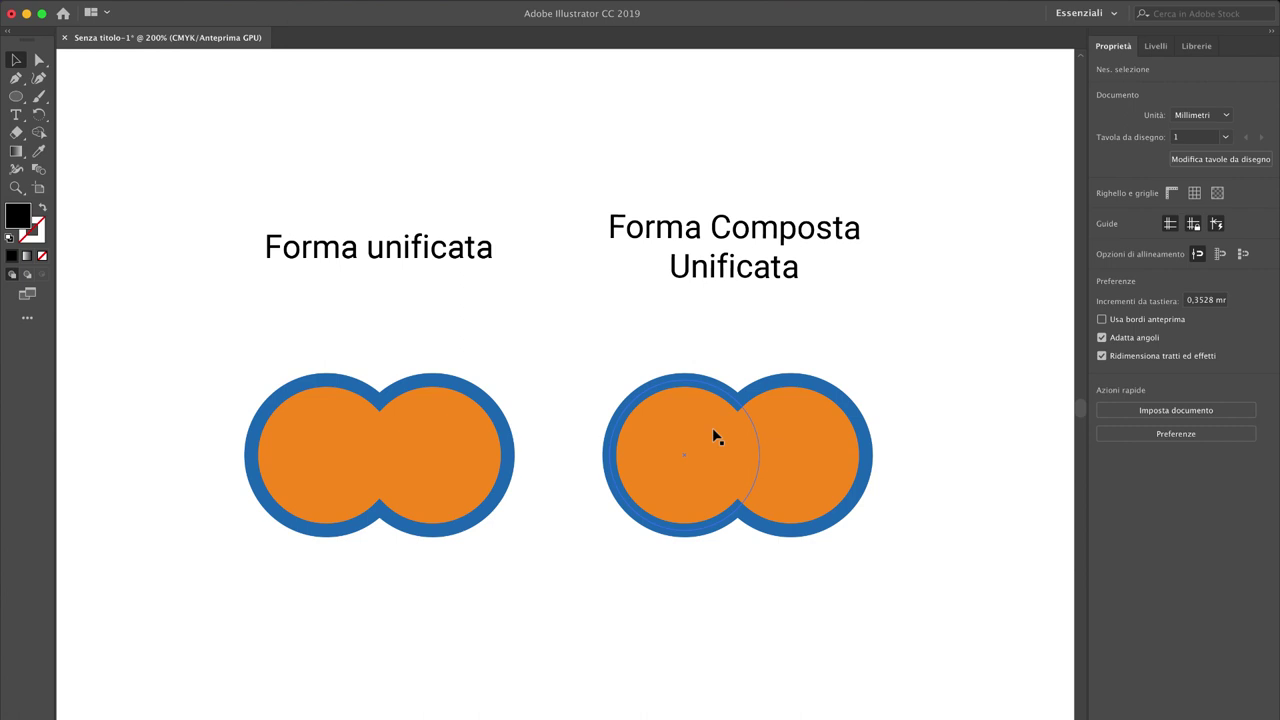
scroll(716, 436, "right", 2)
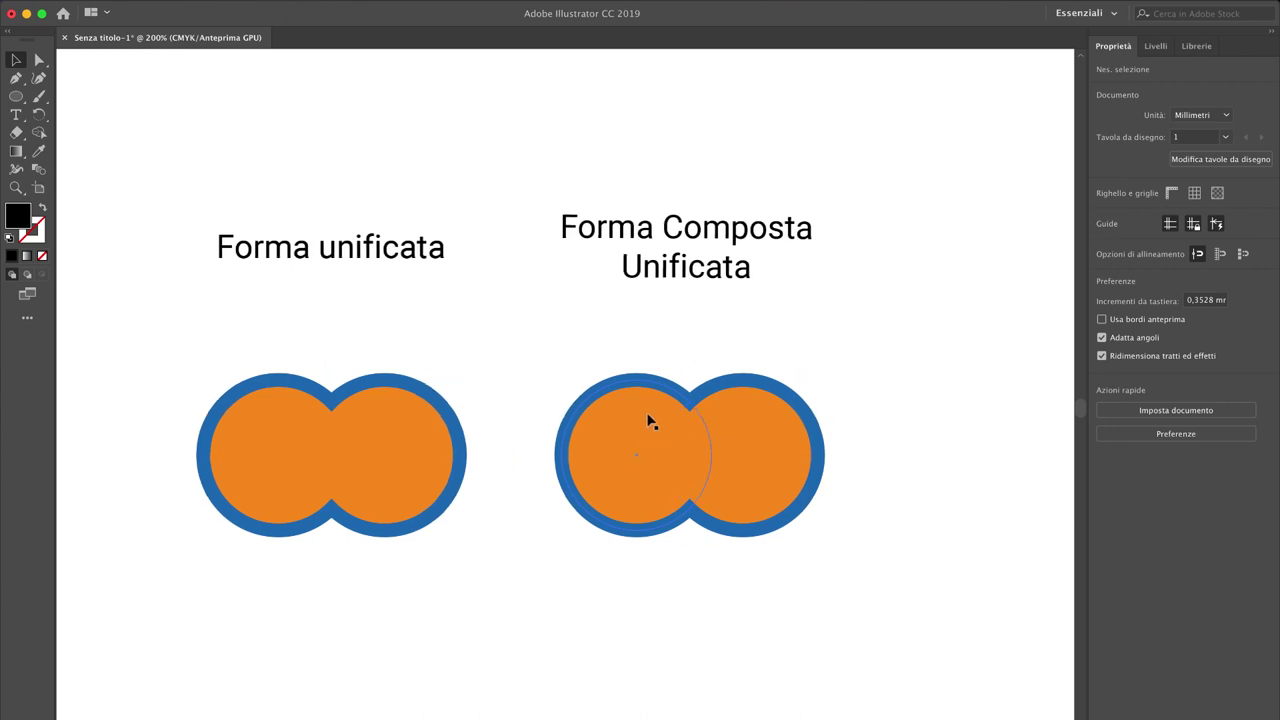
key("super+plus")
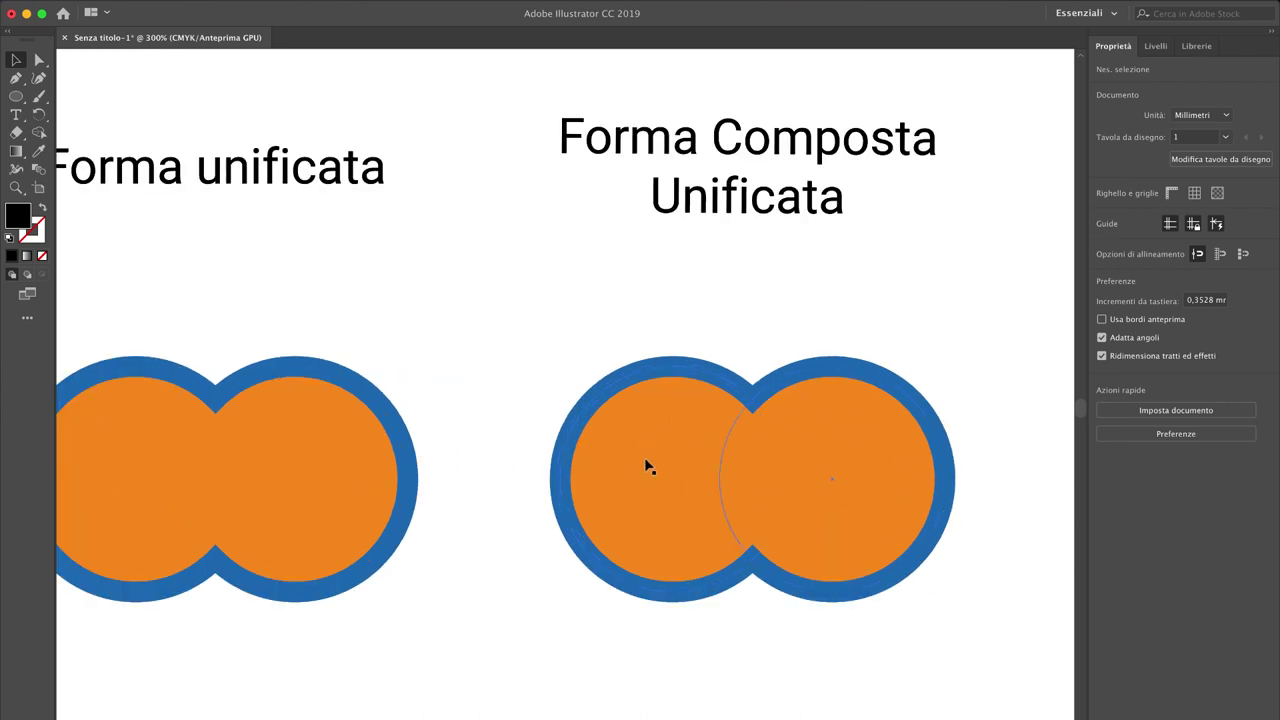
scroll(833, 514, "right", 3)
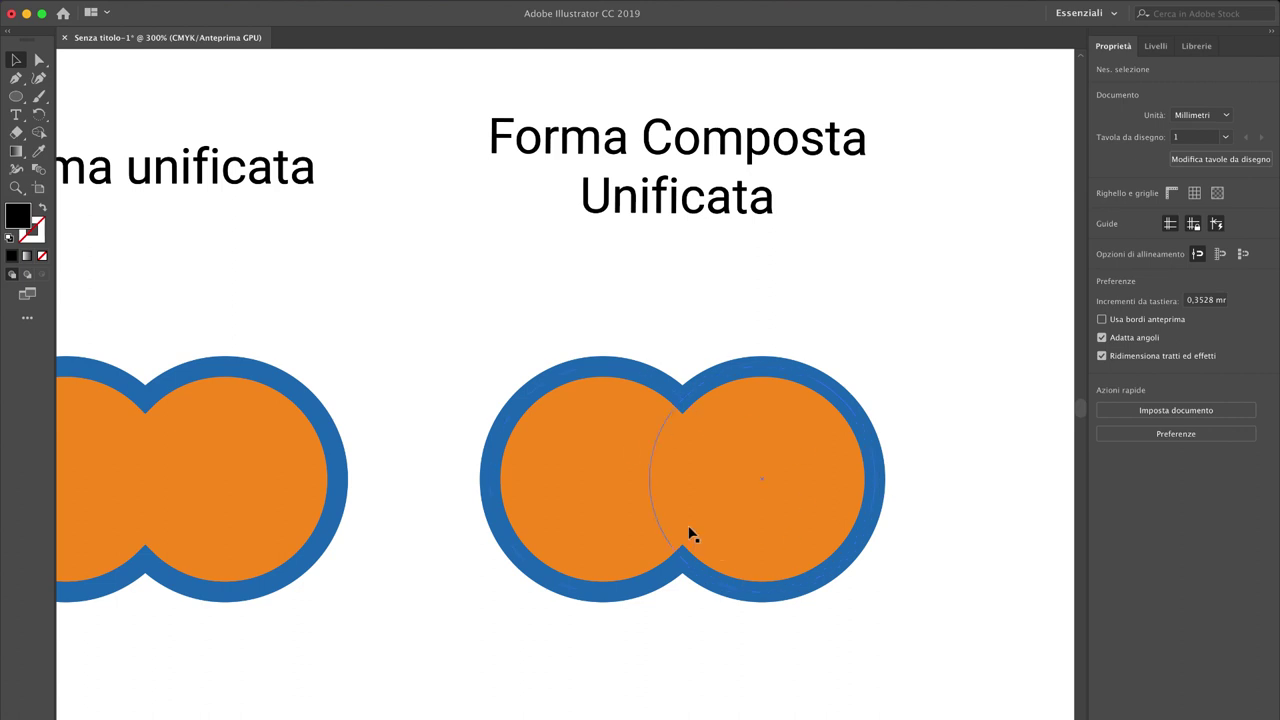
double_click(747, 437)
Step: Stretch the right circle into a wide ellipse, place it atop the left circle, and exit isolation
key("super+shift+a")
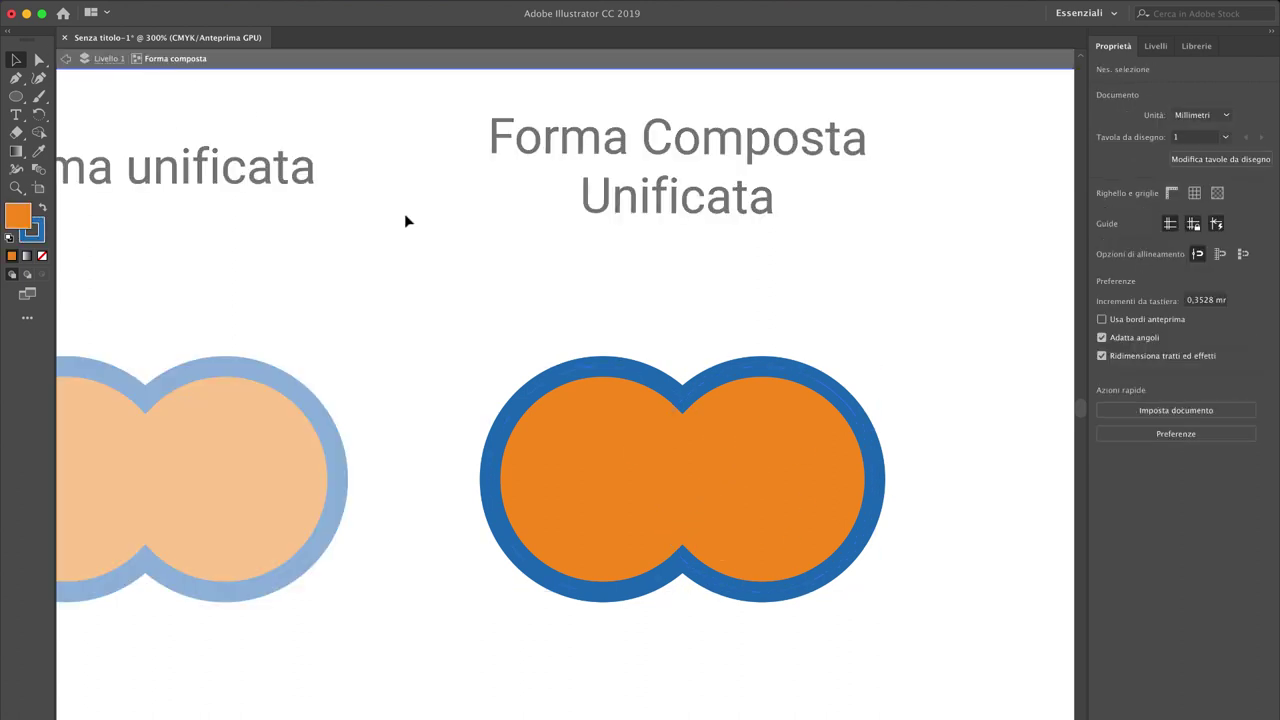
left_click(746, 436)
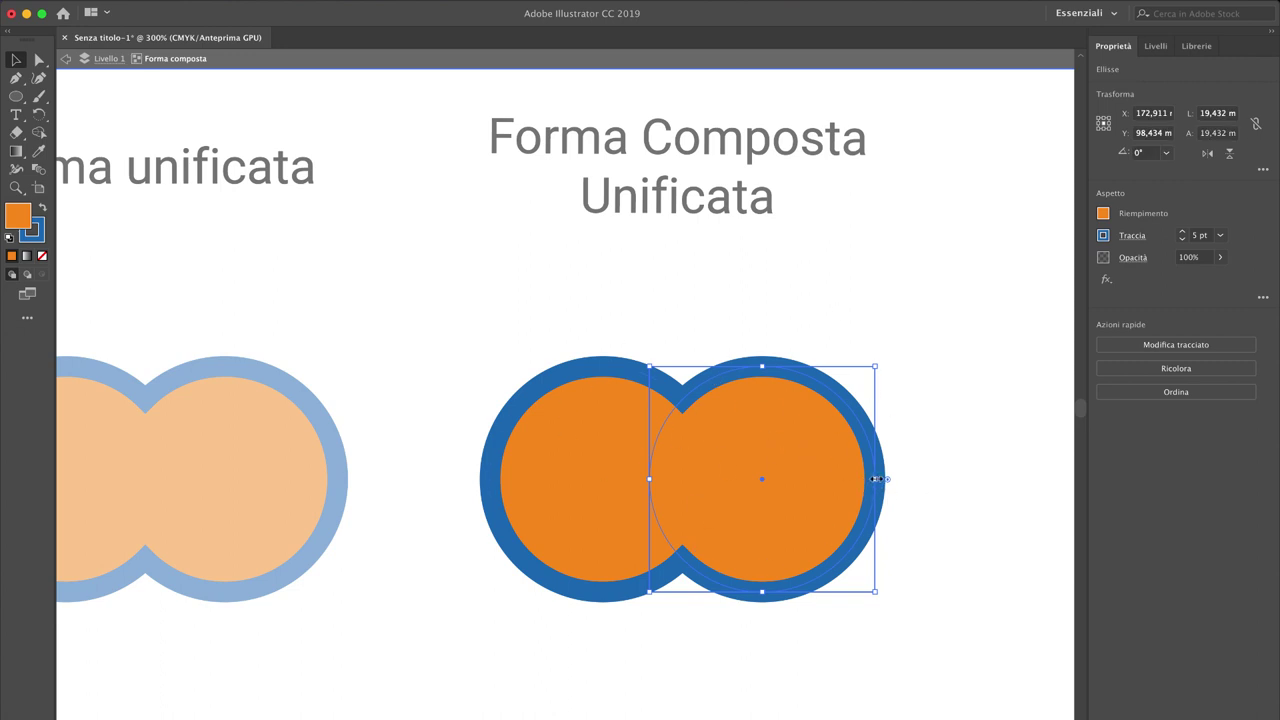
left_click_drag(873, 479, 1022, 478)
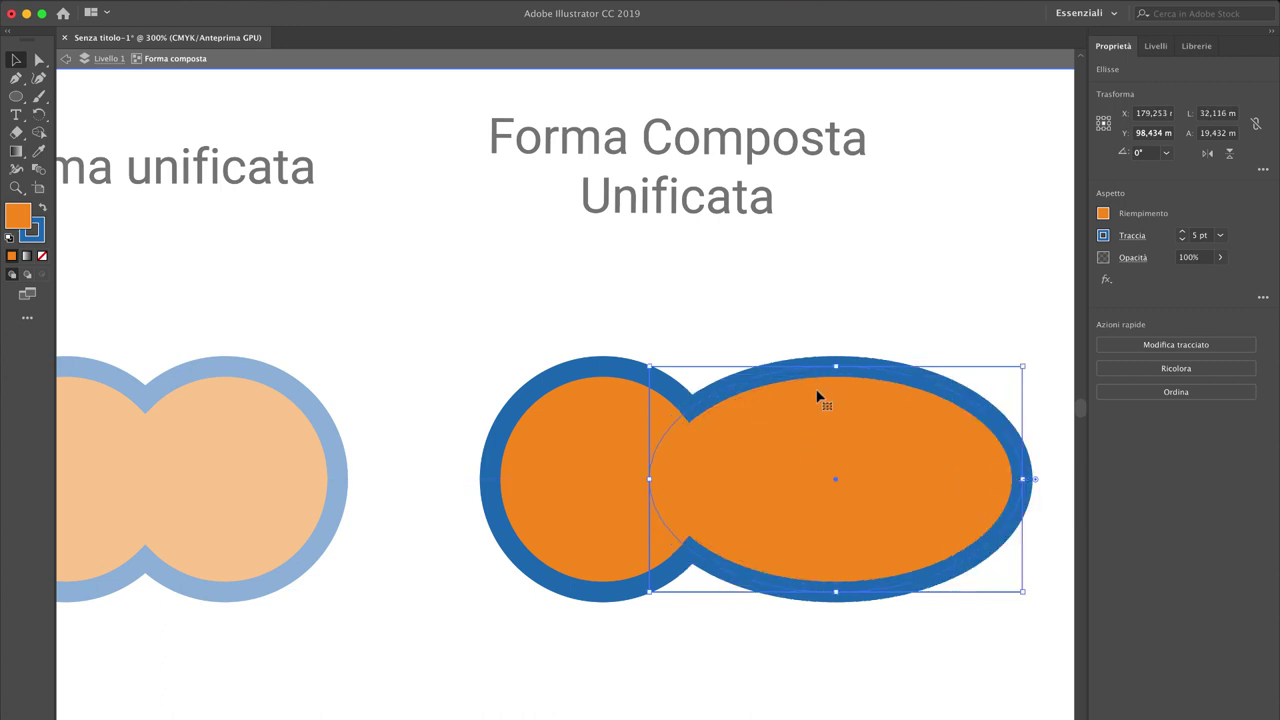
mouse_move(845, 437)
left_mouse_down()
mouse_move(791, 437)
mouse_move(815, 433)
mouse_move(742, 495)
left_mouse_up()
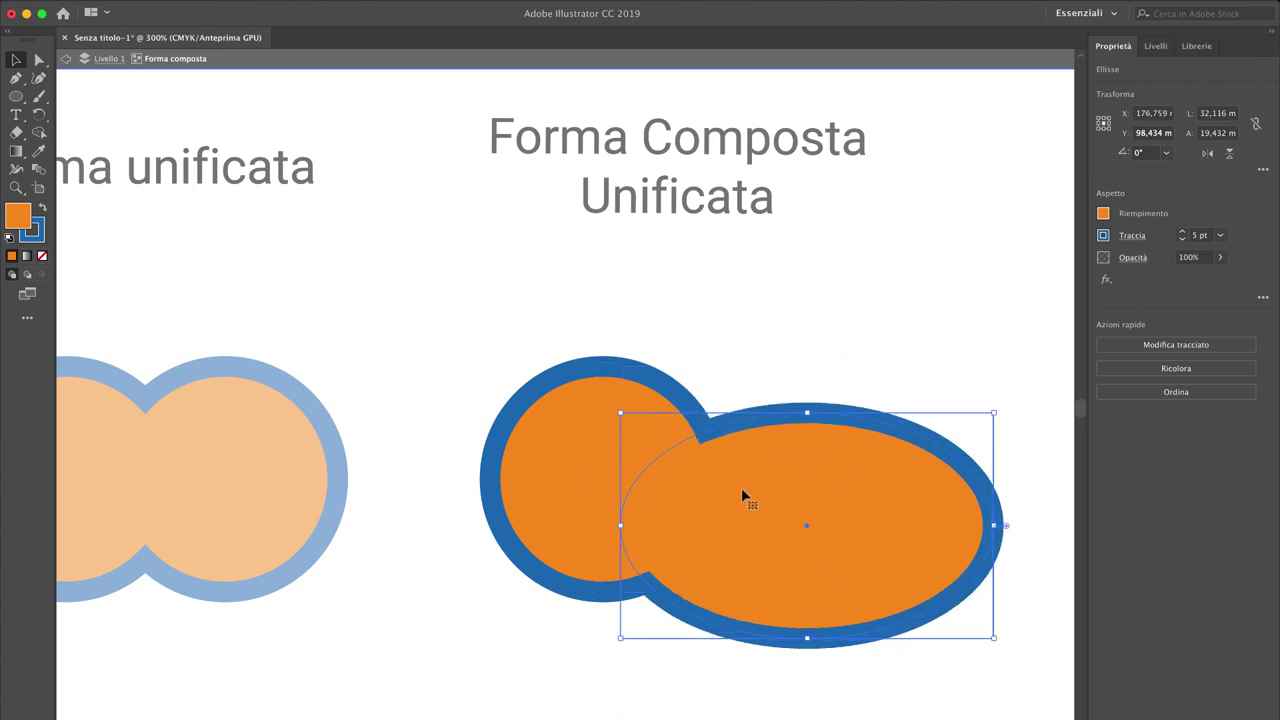
left_click(706, 331)
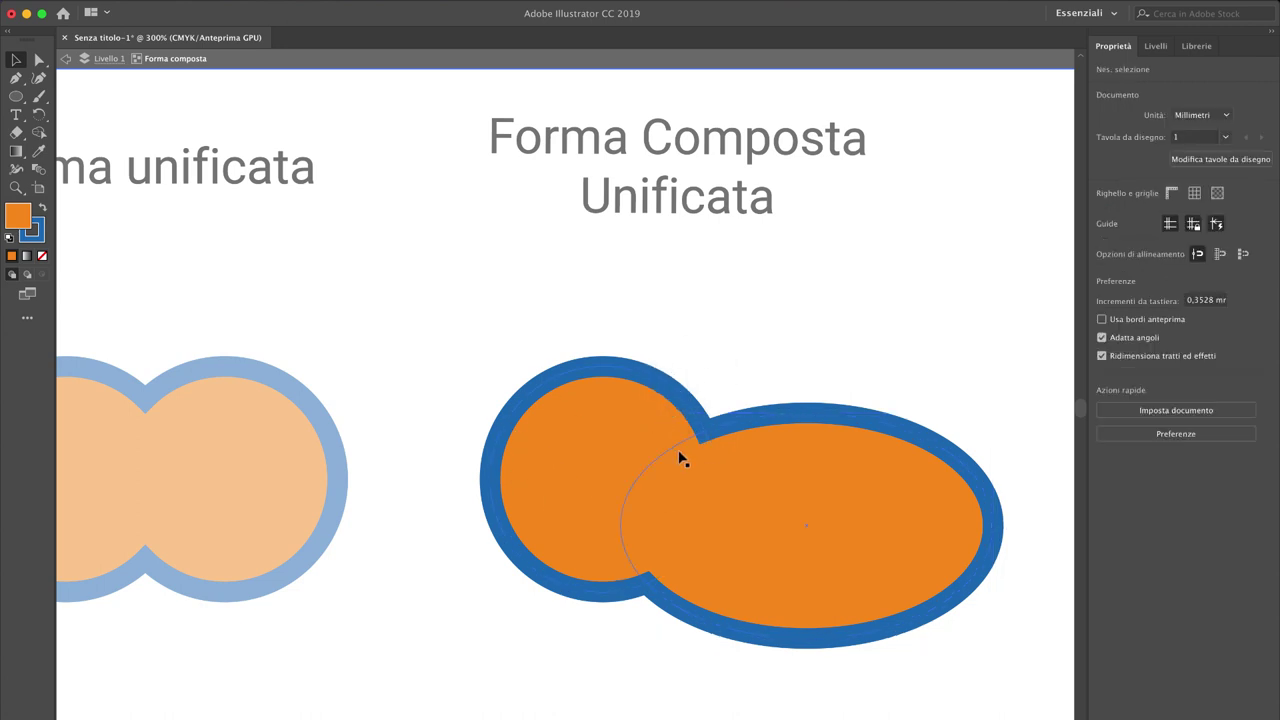
mouse_move(832, 482)
left_mouse_down()
mouse_move(615, 323)
mouse_move(623, 314)
left_mouse_up()
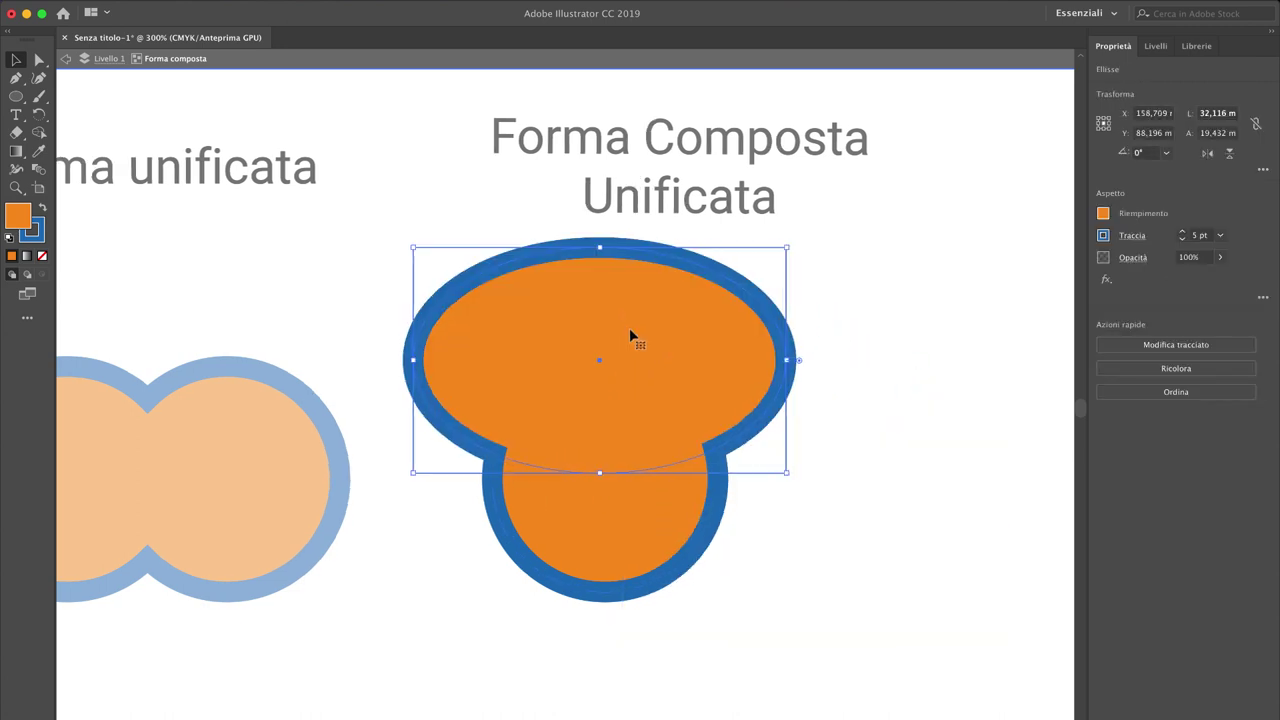
left_click(64, 62)
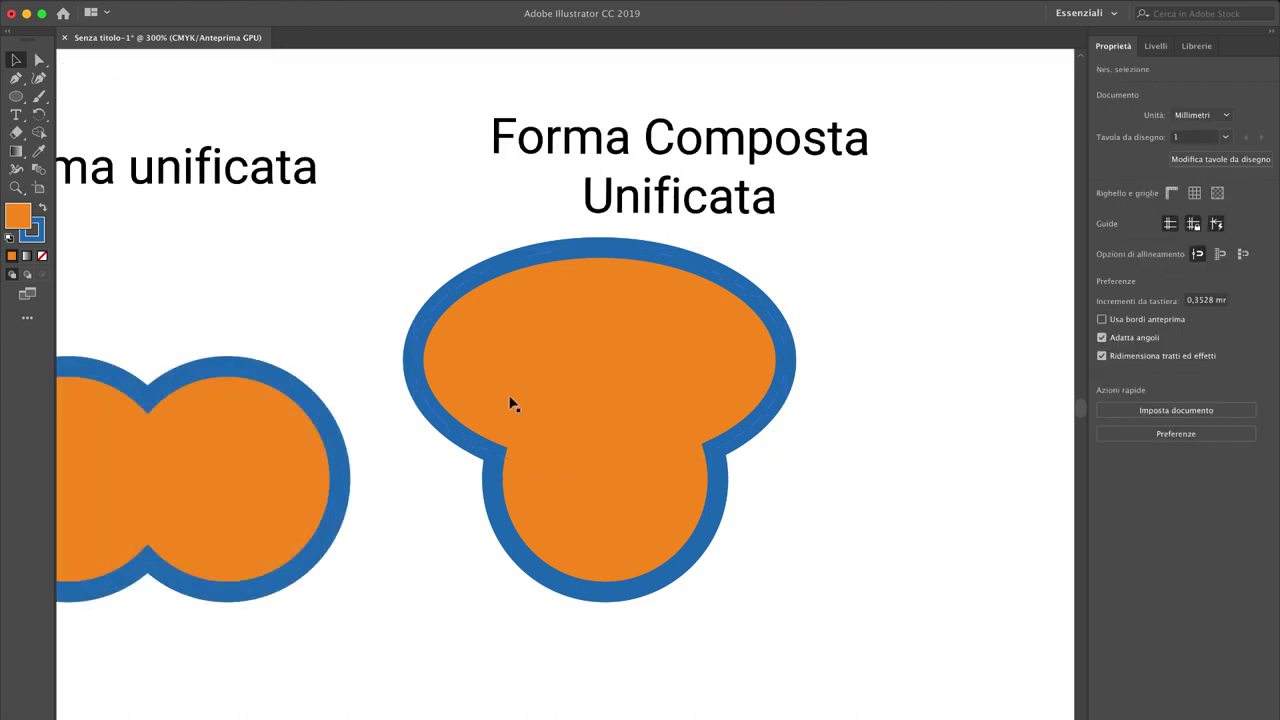
Step: Shift the compound shape, open the Pathfinder panel clear of the artwork, and zoom back to 200%
left_click_drag(509, 403, 595, 446)
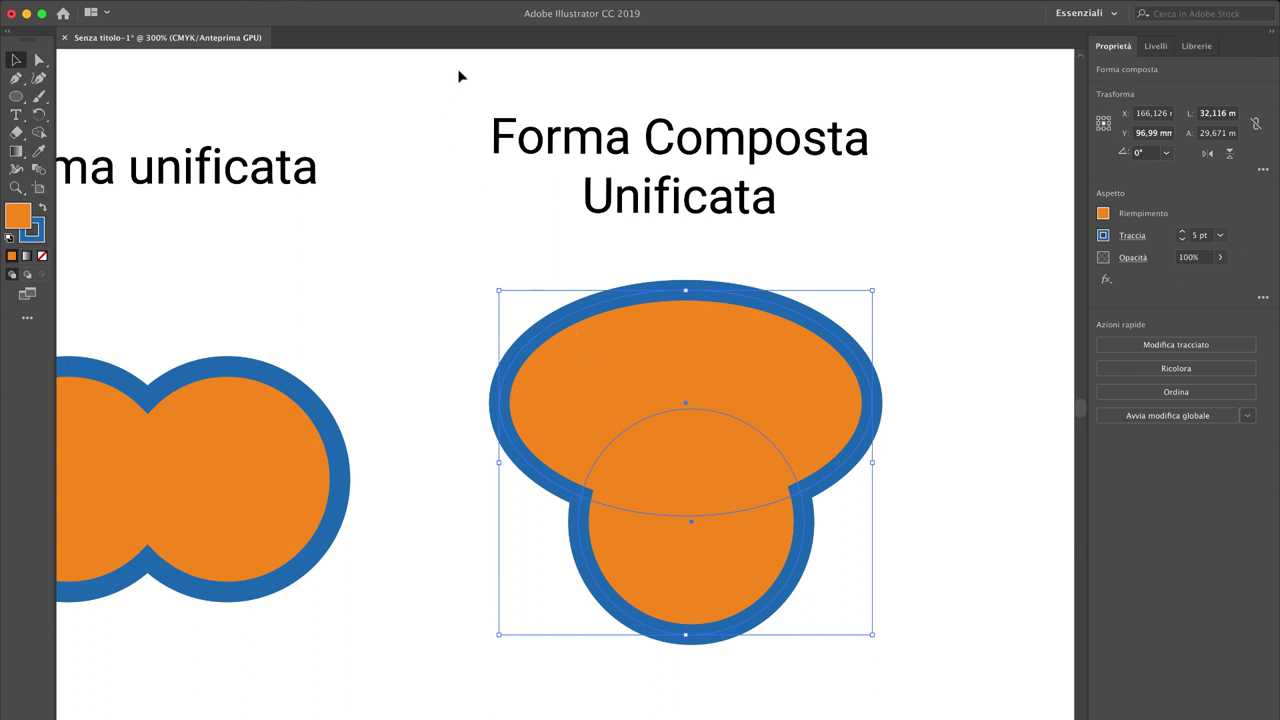
left_click(492, 3)
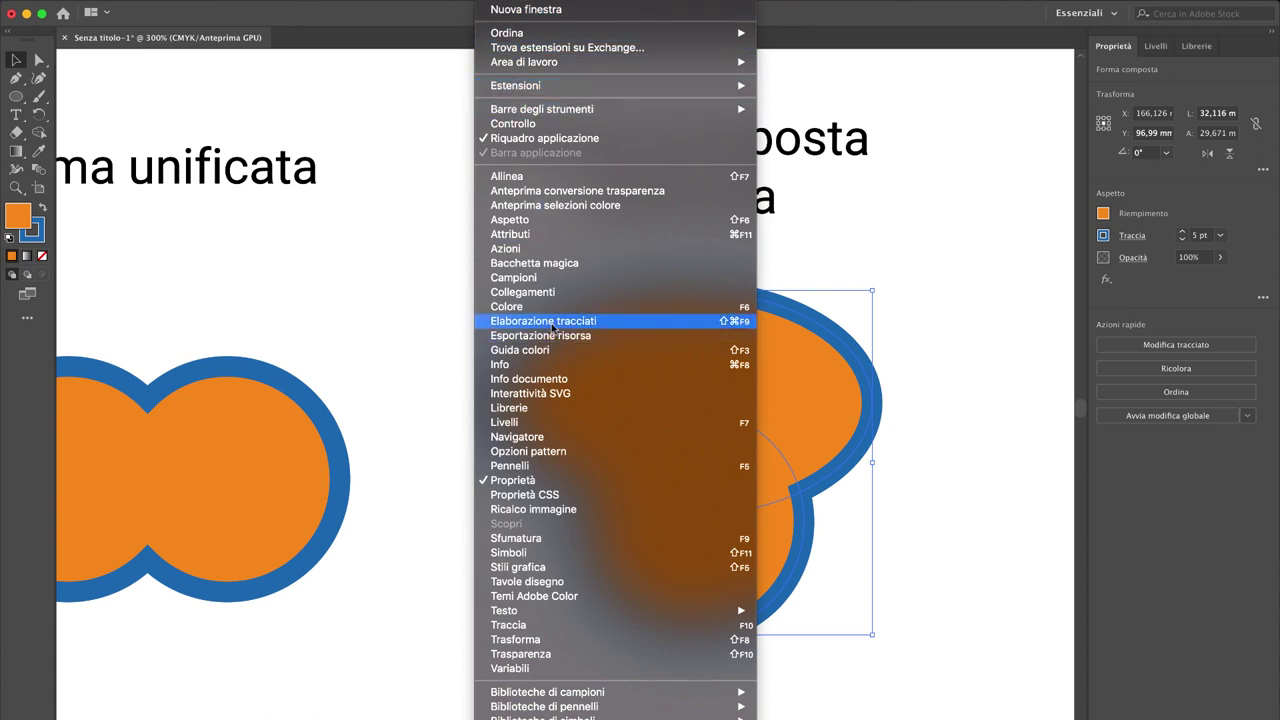
left_click(552, 322)
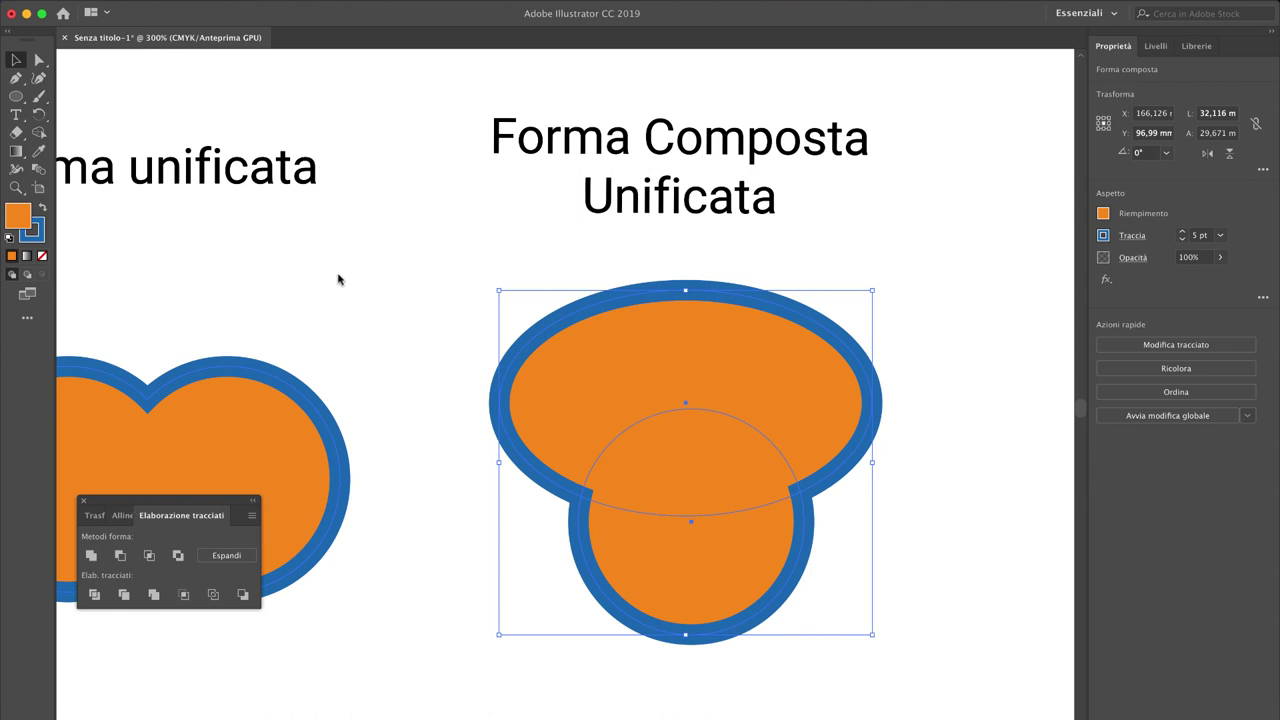
left_click_drag(150, 500, 371, 118)
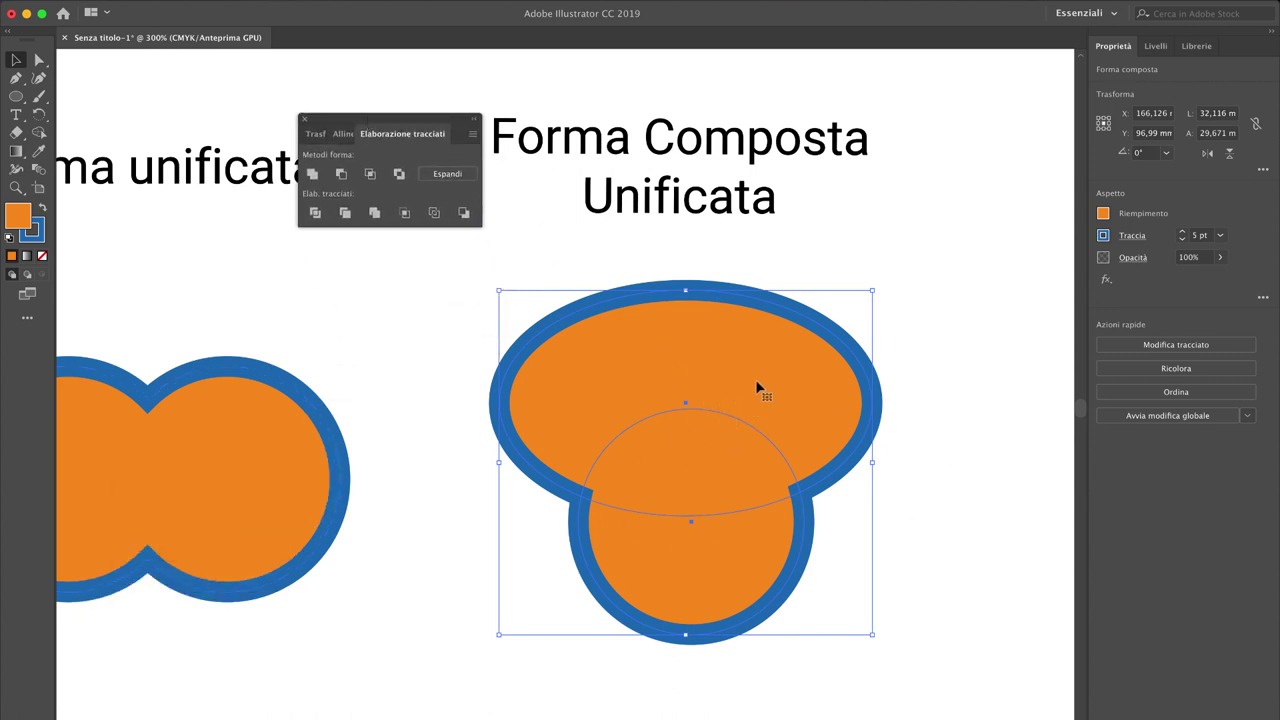
scroll(716, 442, "left", 1)
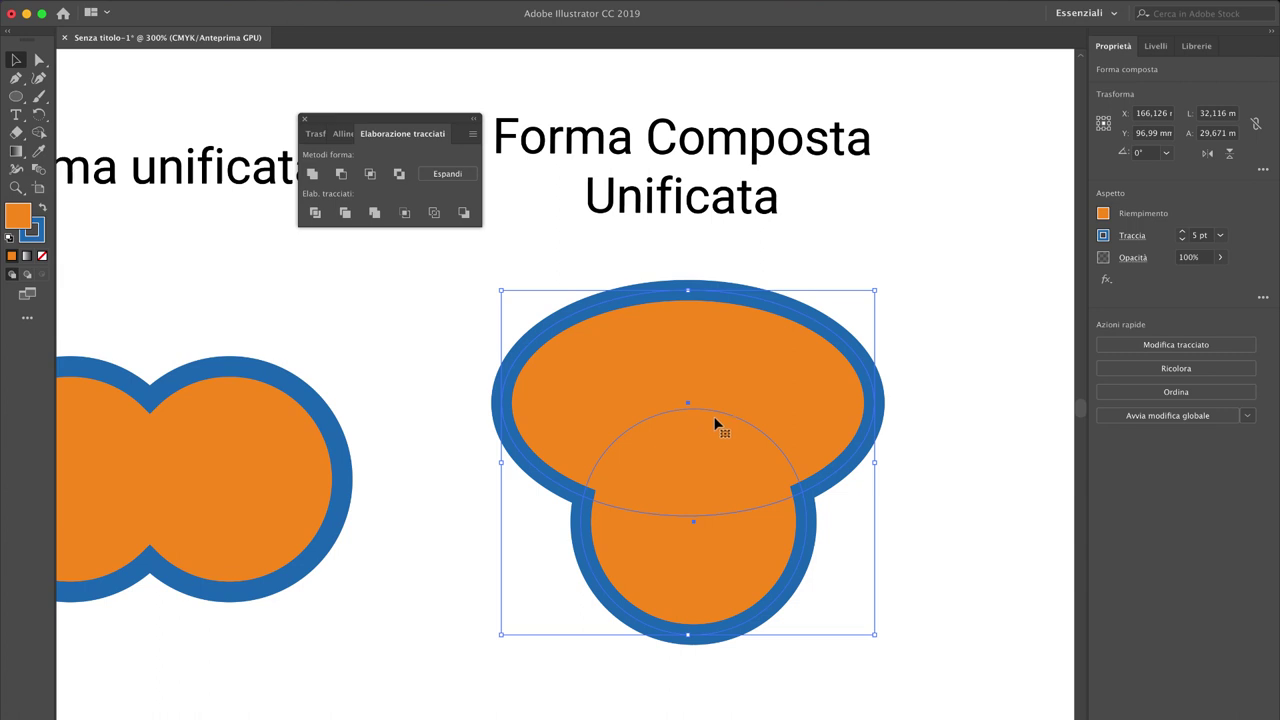
key("ctrl+minus")
left_click(752, 389)
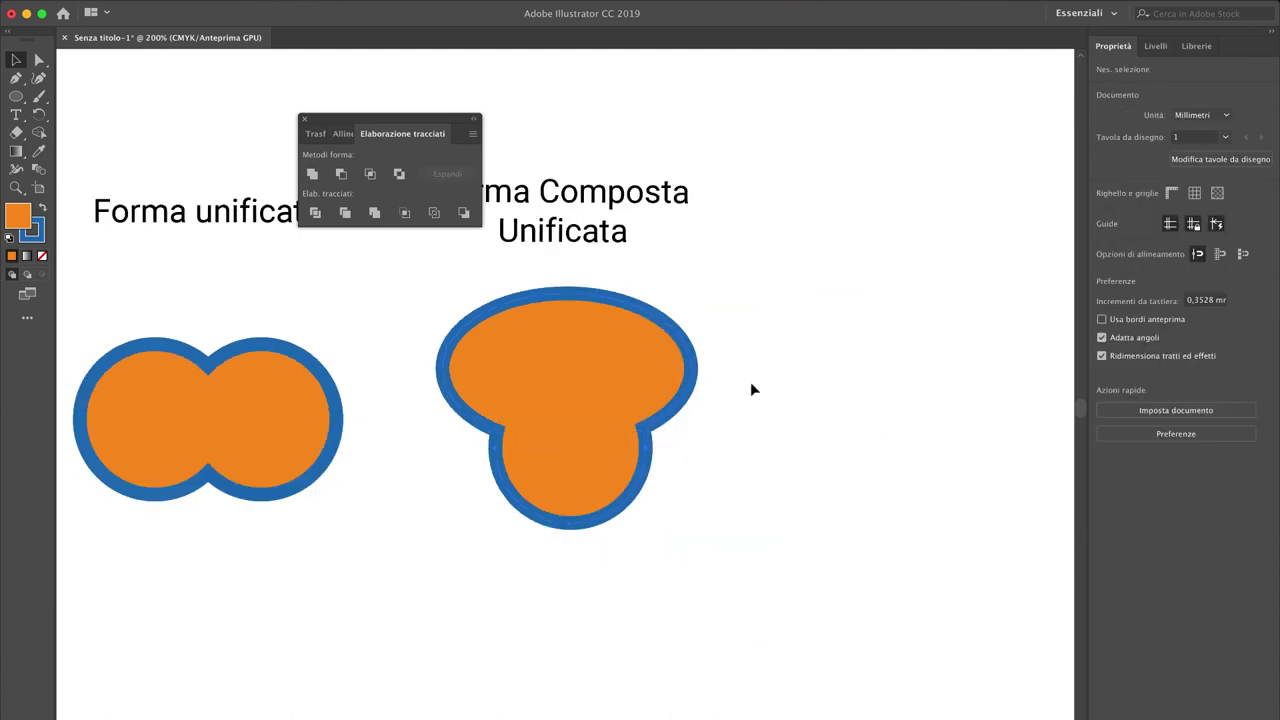
Step: Draw an orange, blue-stroked circle in empty space and add an overlapping copy to its right
left_click_drag(806, 383, 503, 366)
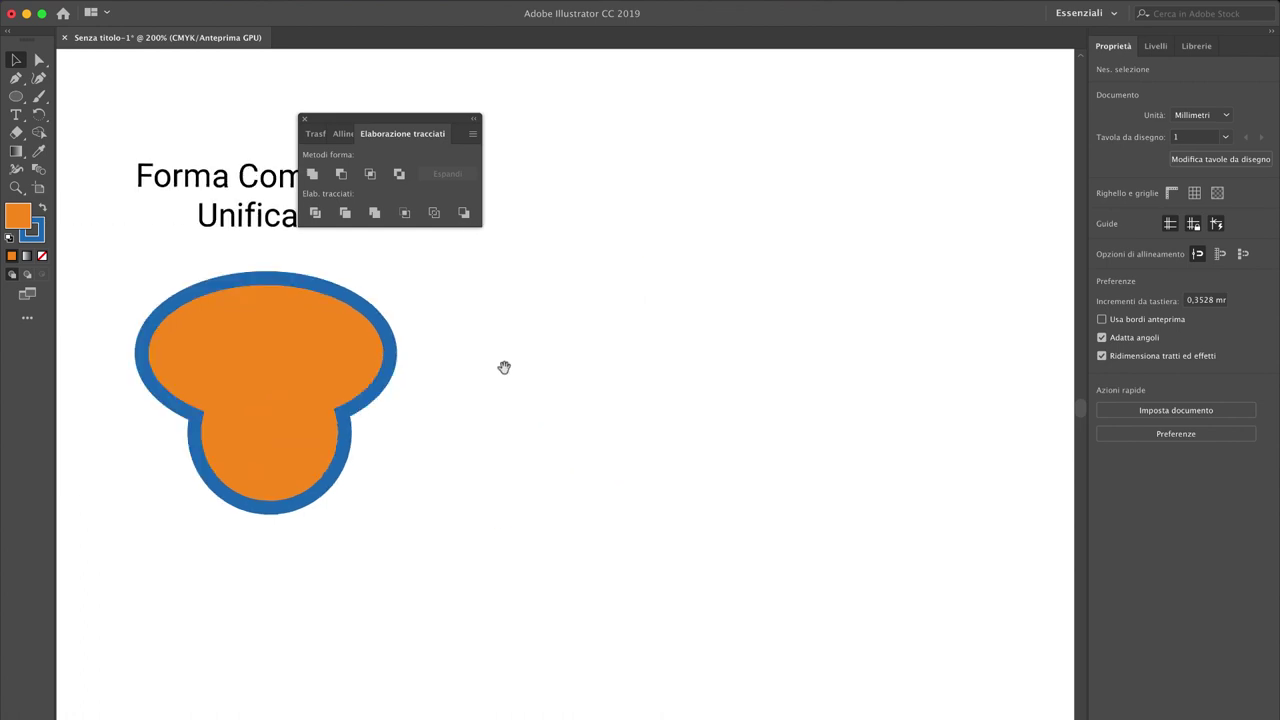
left_click_drag(606, 349, 522, 362)
left_click(16, 96)
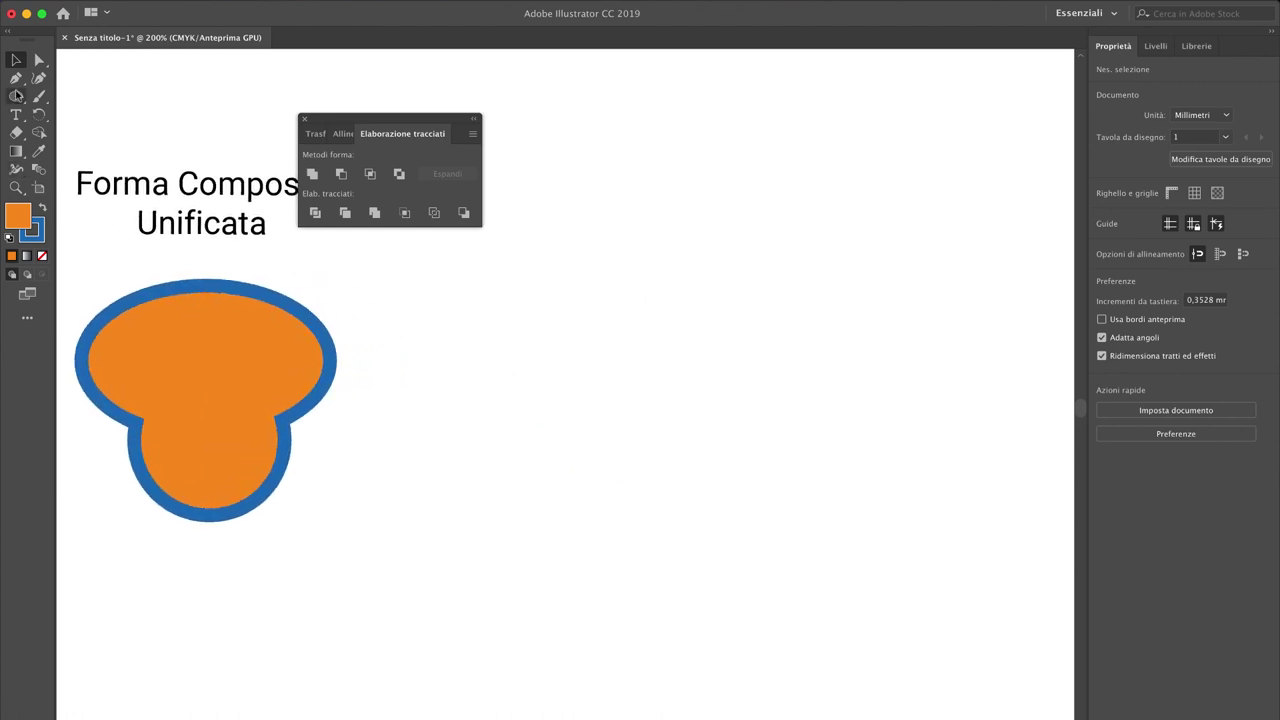
left_click_drag(622, 439, 812, 250)
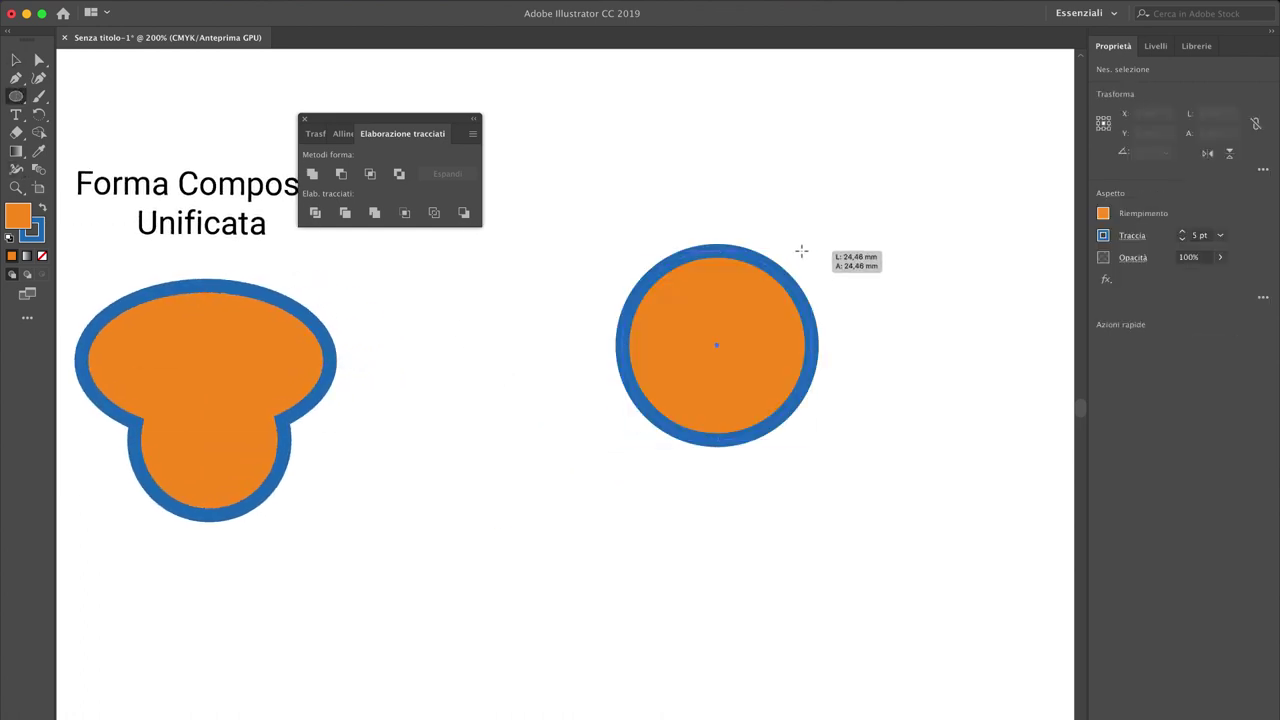
left_click(16, 60)
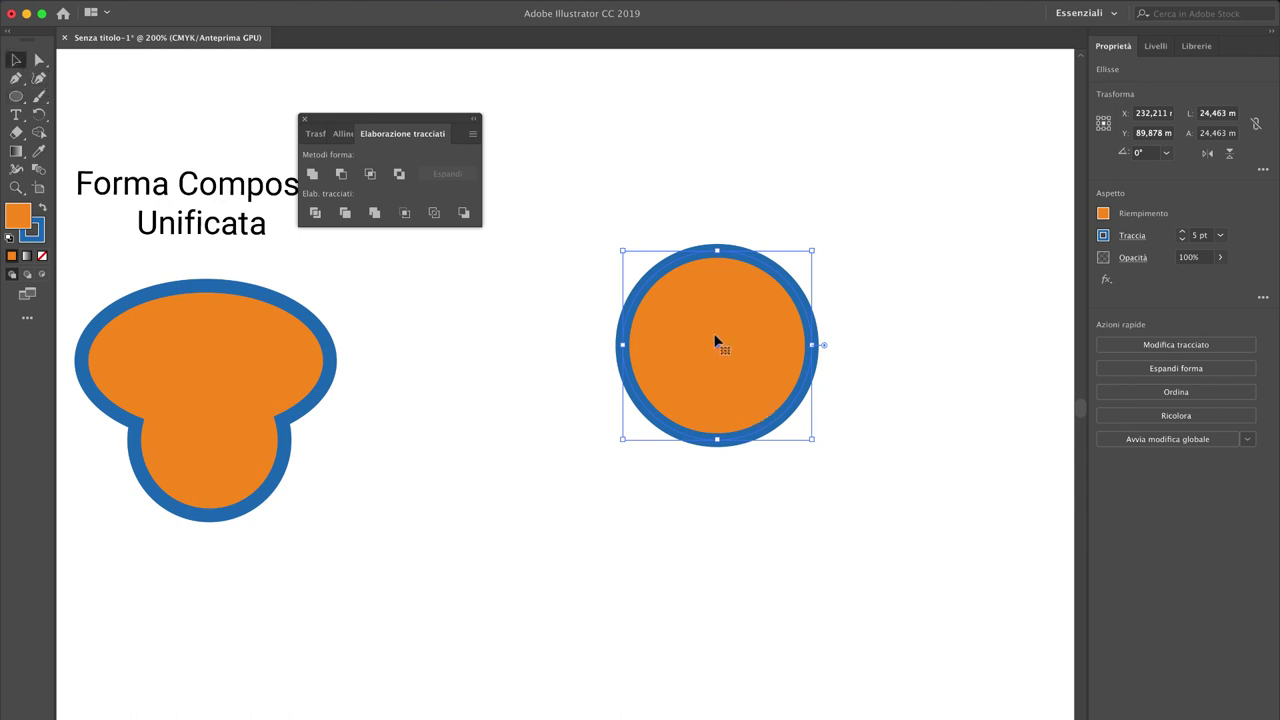
mouse_move(720, 327)
left_mouse_down()
mouse_move(851, 325)
mouse_move(872, 312)
left_mouse_up()
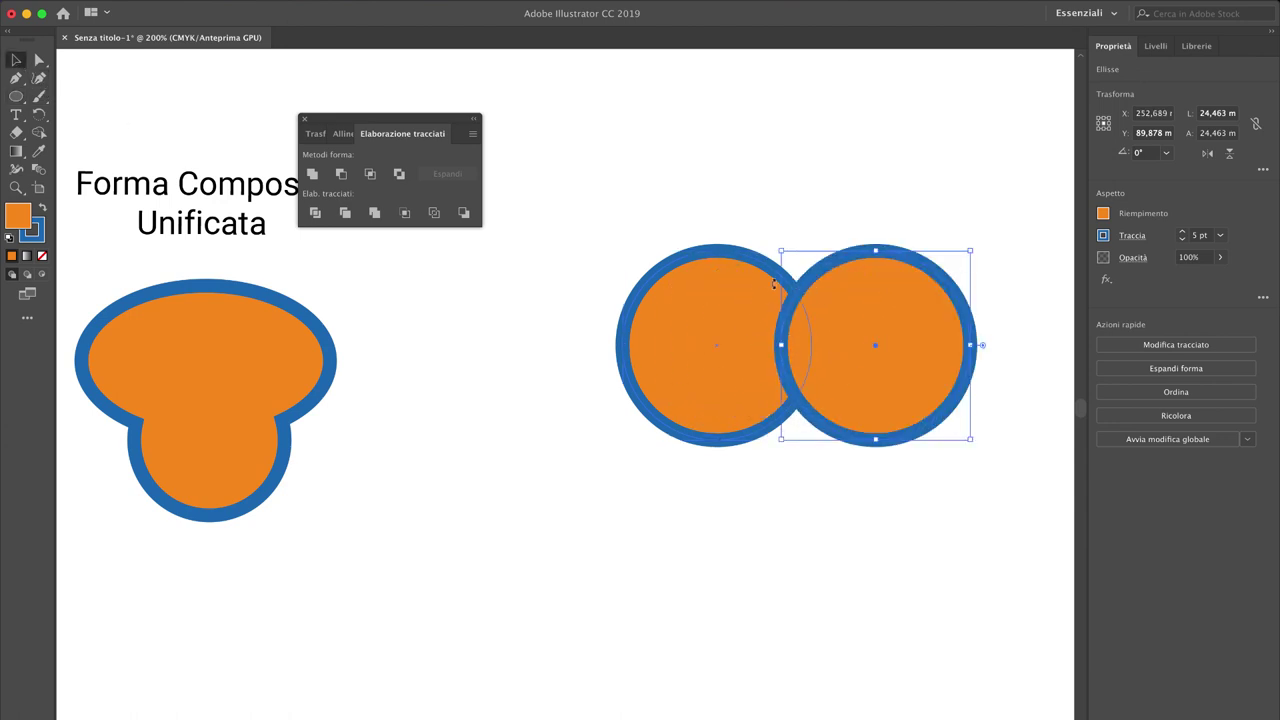
Step: Select both circles and merge them with Pathfinder Unite
left_click(724, 515)
left_click_drag(668, 521, 947, 187)
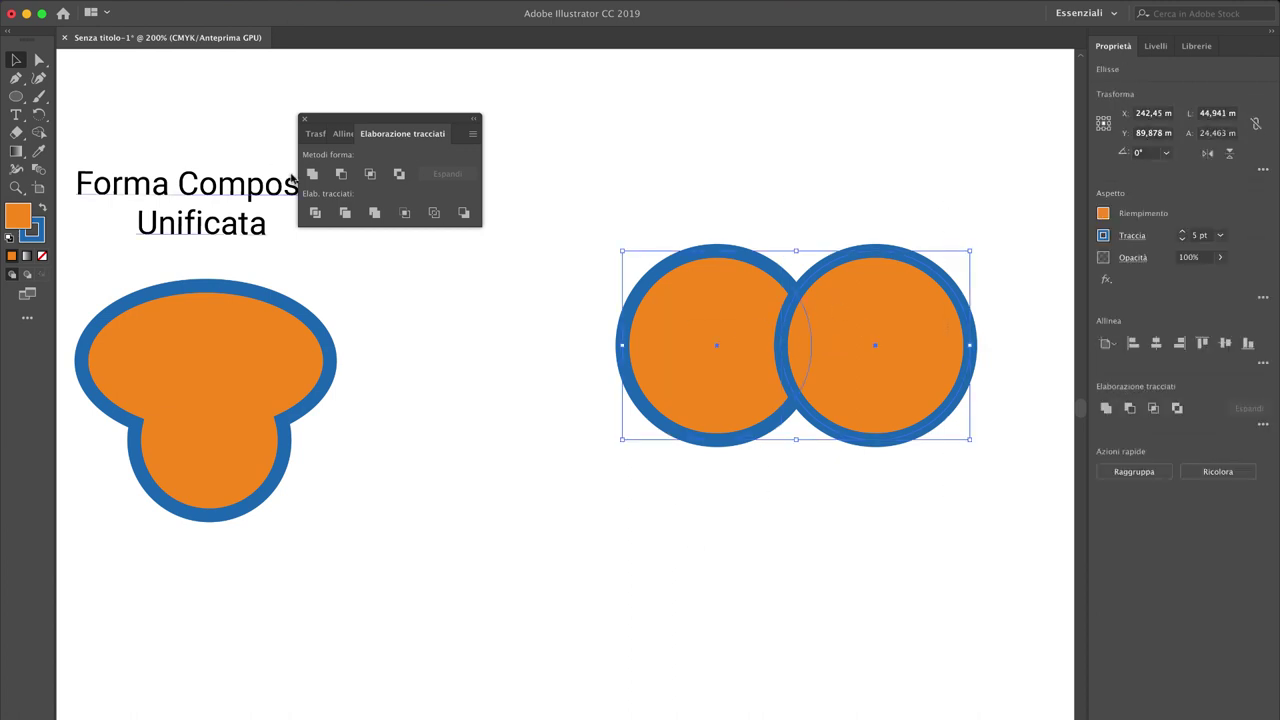
left_click(312, 174)
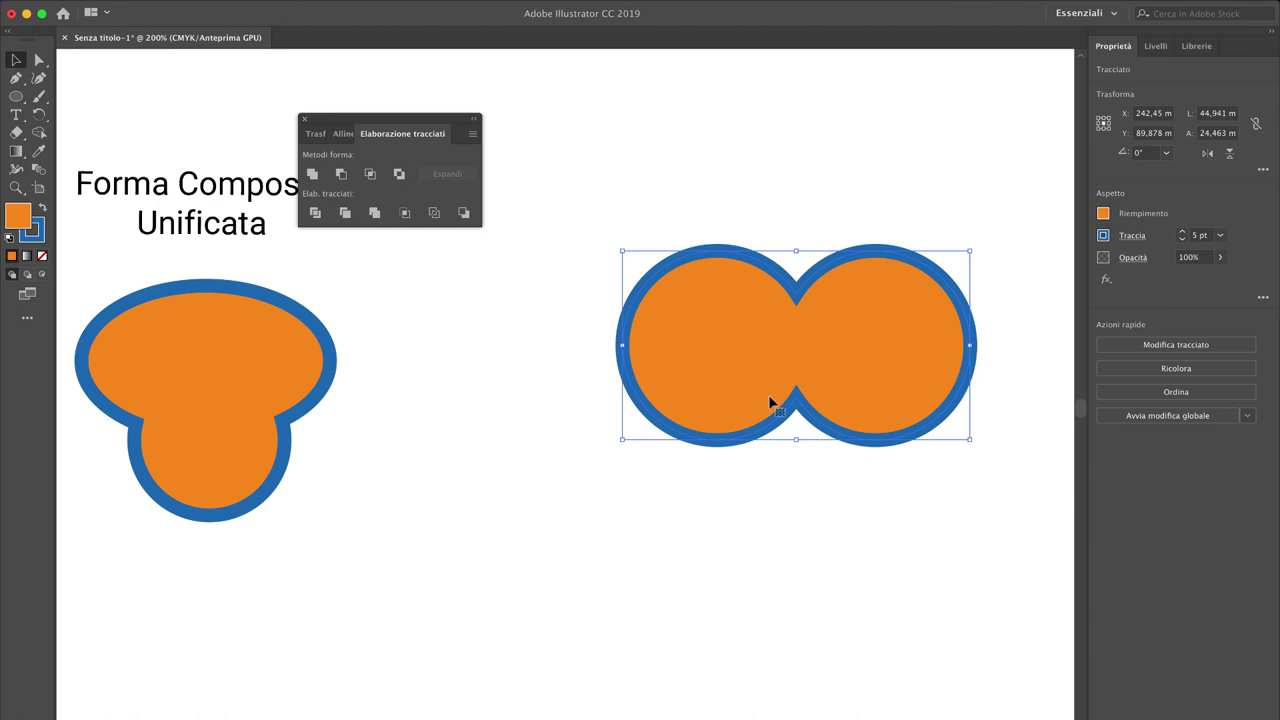
Step: Check the merged shape in Outline view, return to Preview, and undo the Unite
scroll(770, 402, "right", 5)
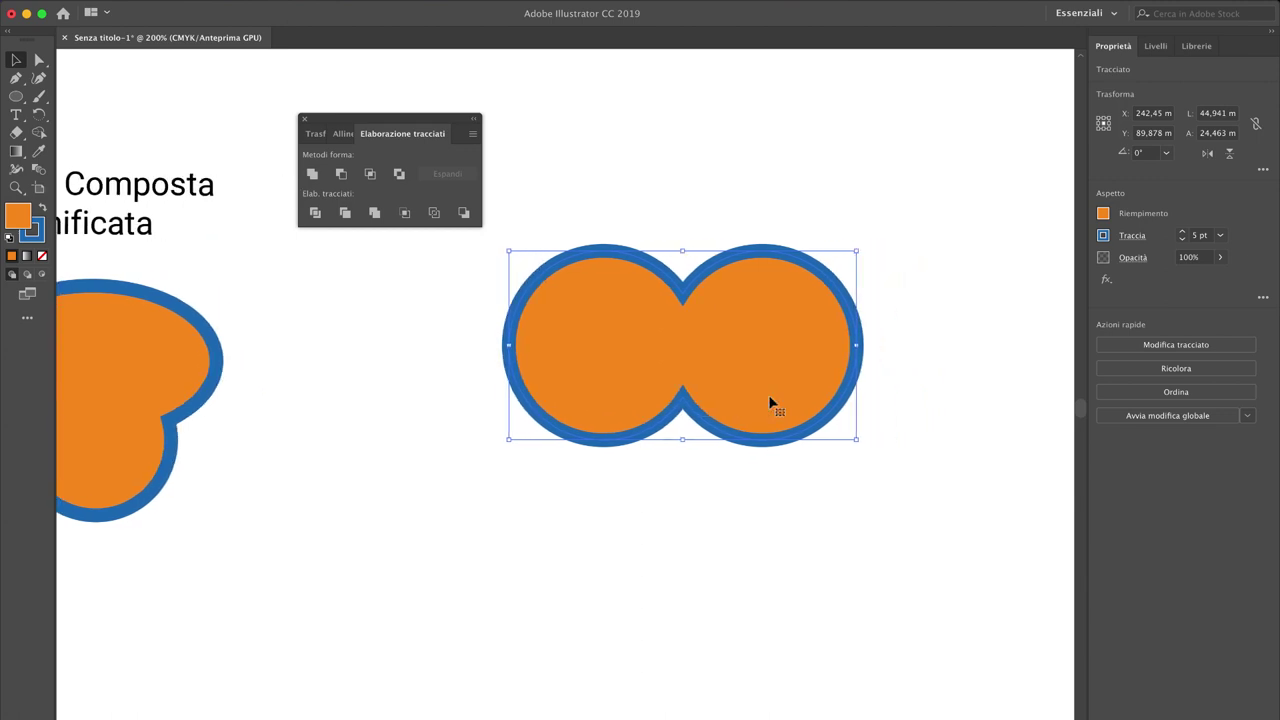
left_click(770, 402)
key("super+y")
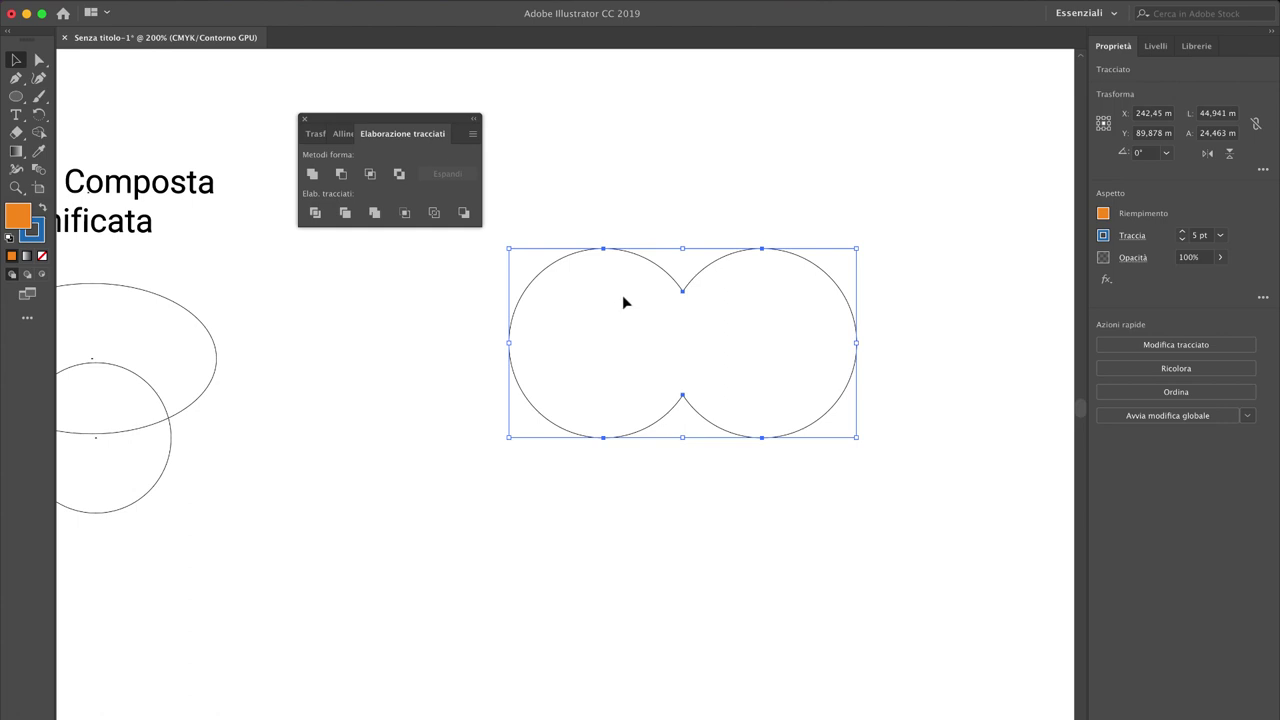
key("a")
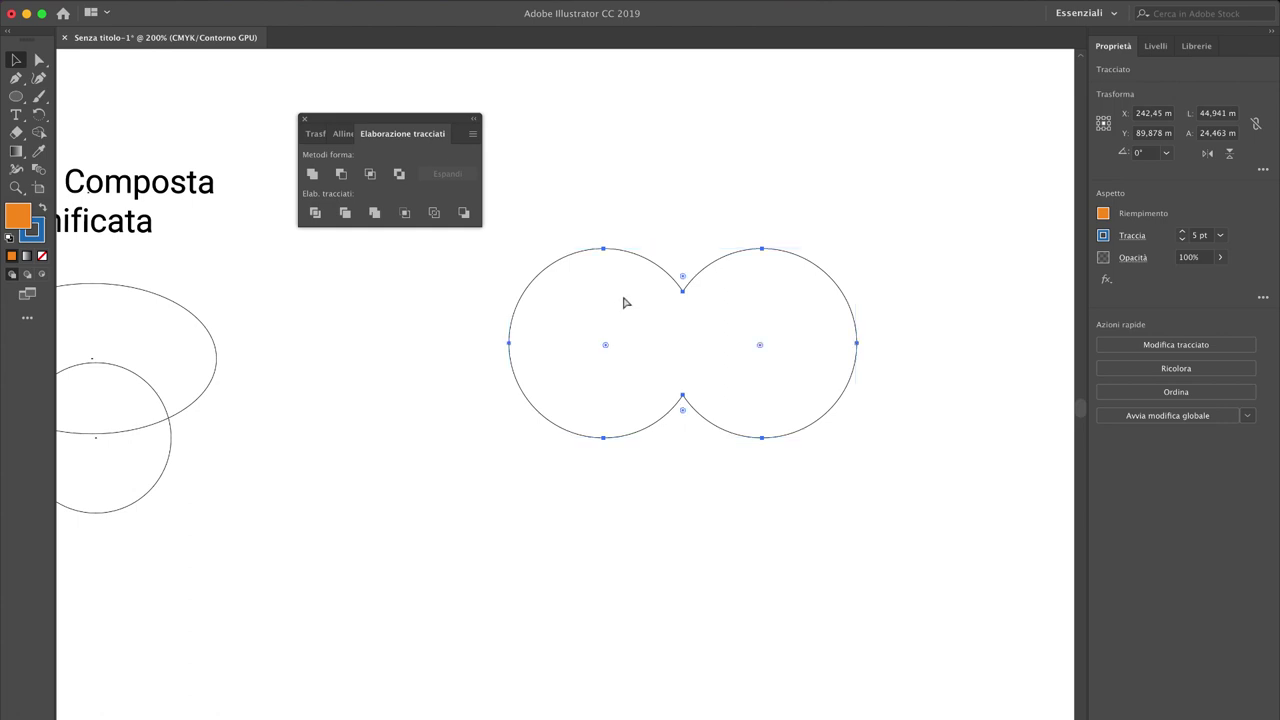
key("super+y")
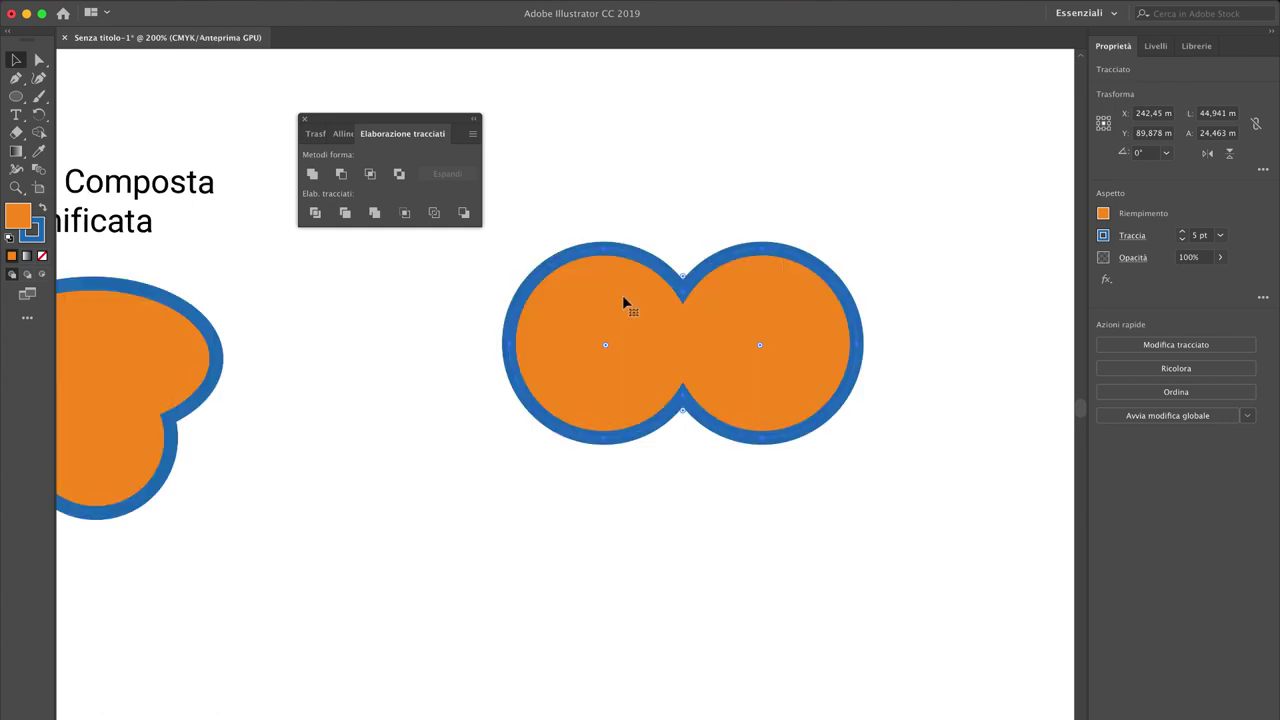
key("v")
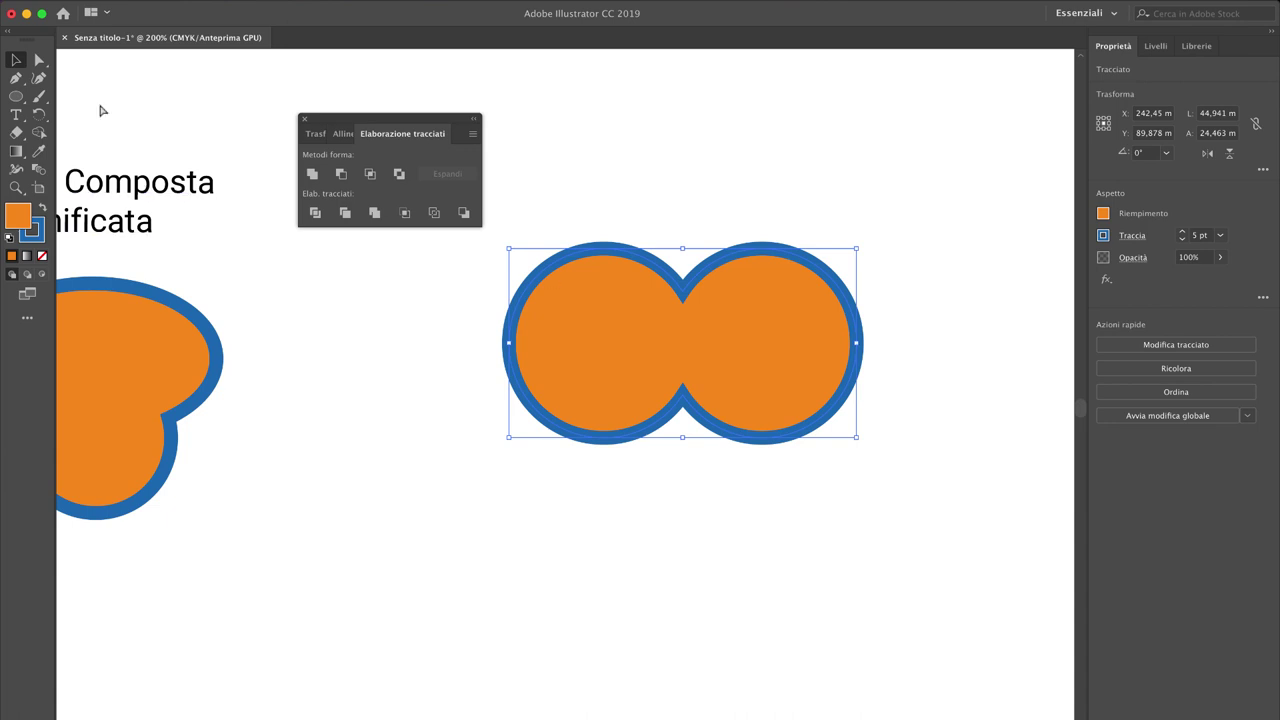
key("super+z")
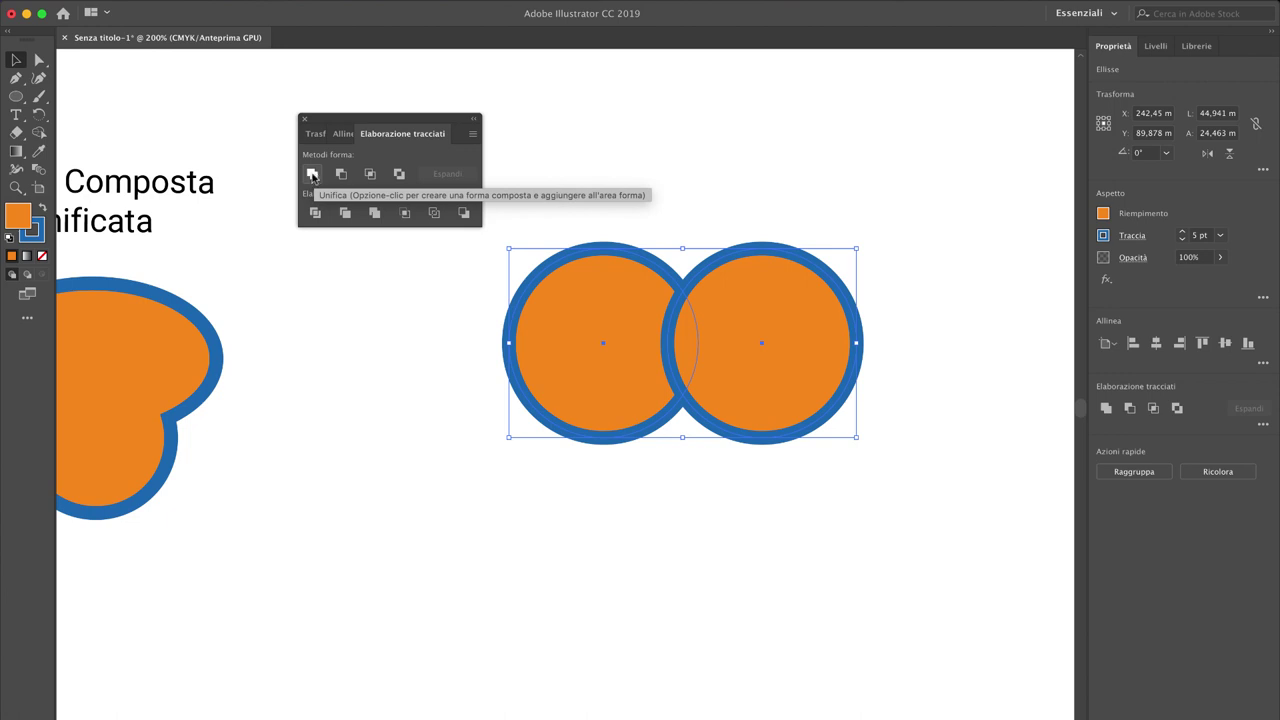
Step: Make a compound Unite shape from the circles and move it to X 238,118, Y 95,49
left_click(313, 176)
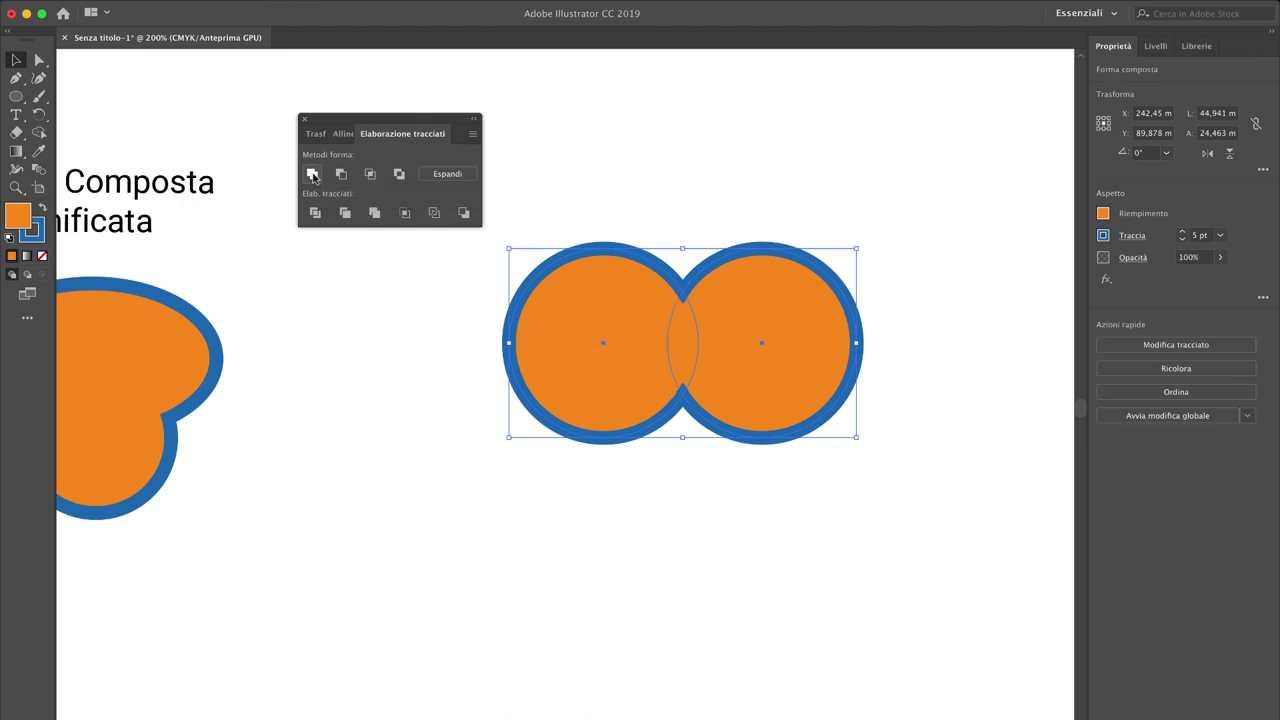
left_click(729, 186)
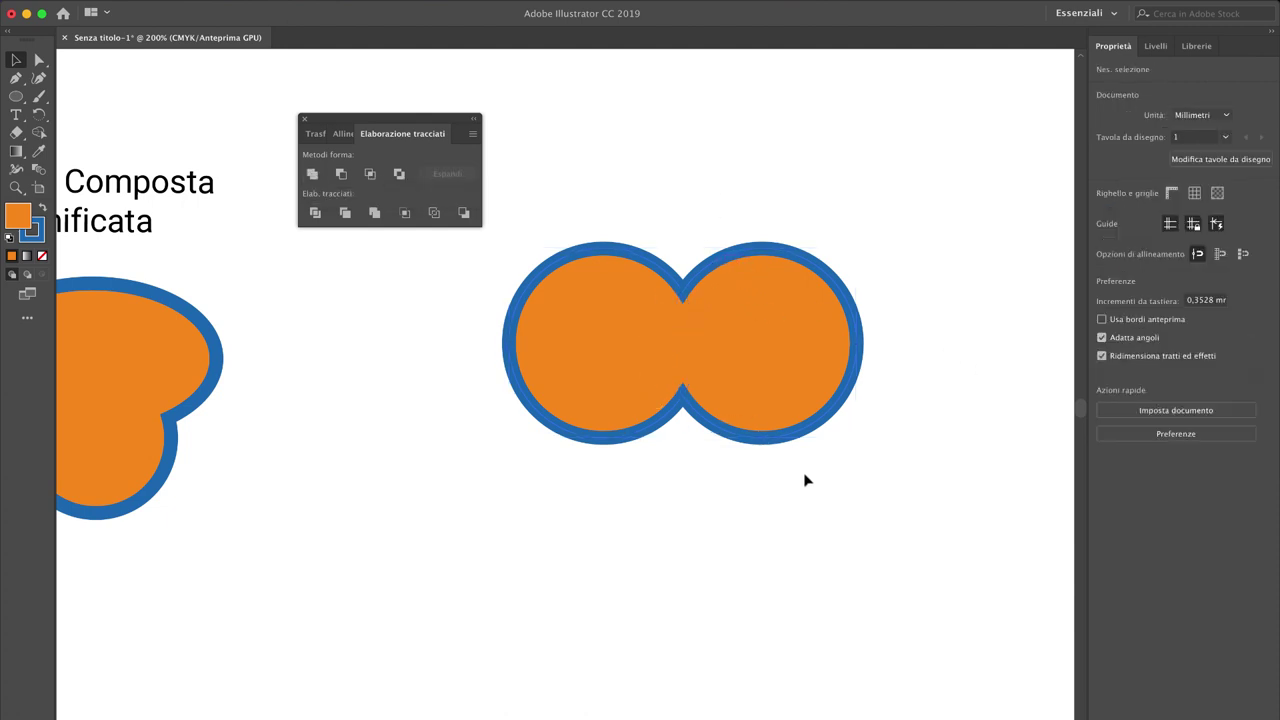
left_click(731, 336)
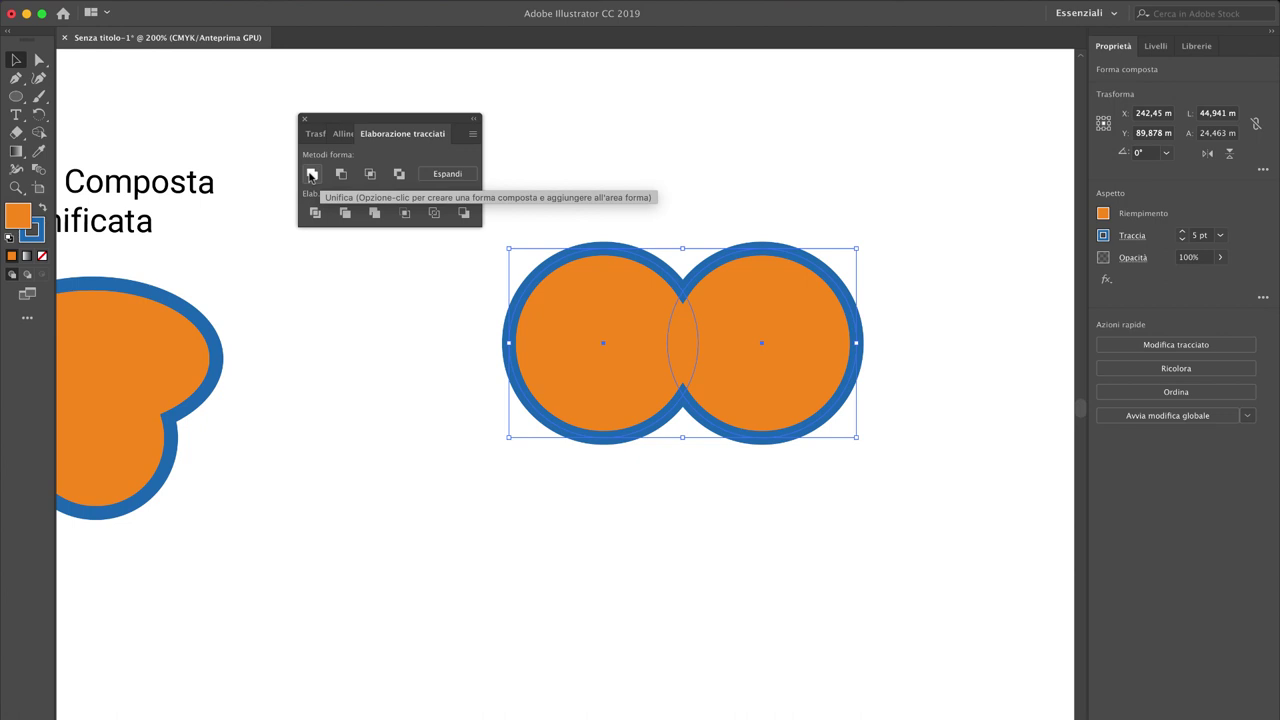
left_click_drag(691, 329, 676, 348)
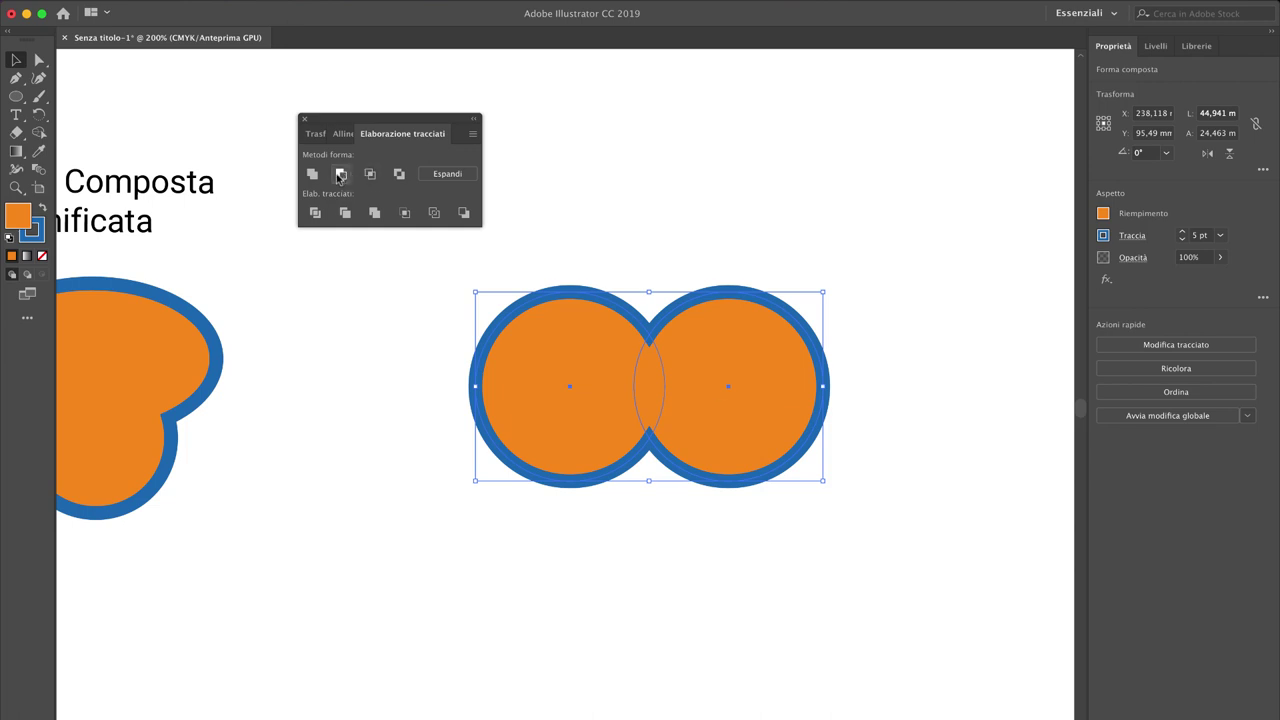
Step: Release the compound shape from the Pathfinder menu and marquee-select both separate circles
left_click(473, 134)
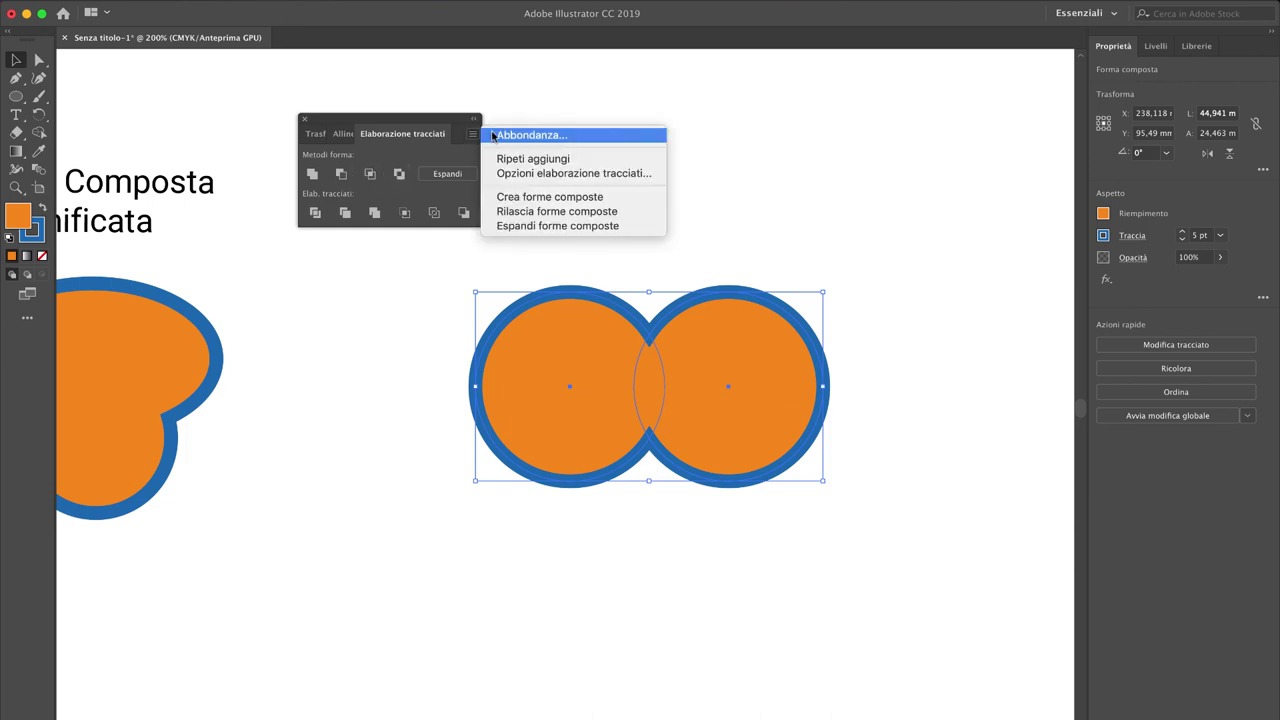
left_click(513, 212)
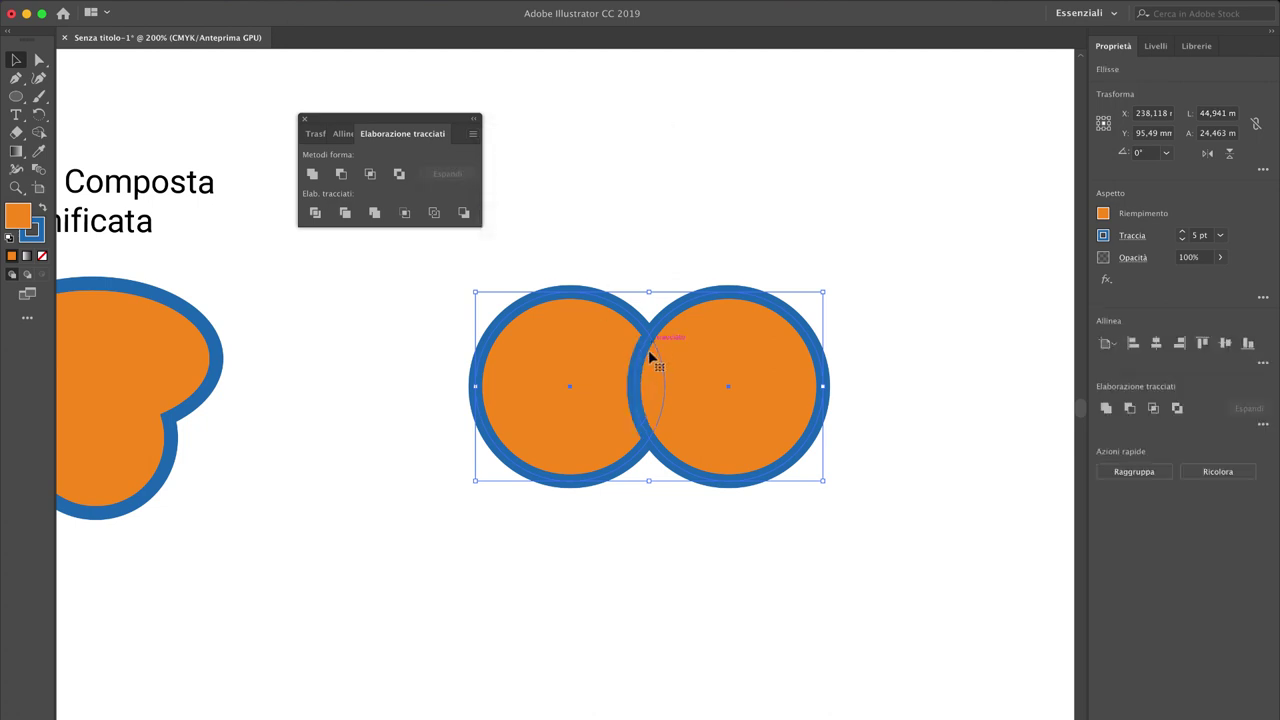
left_click(658, 242)
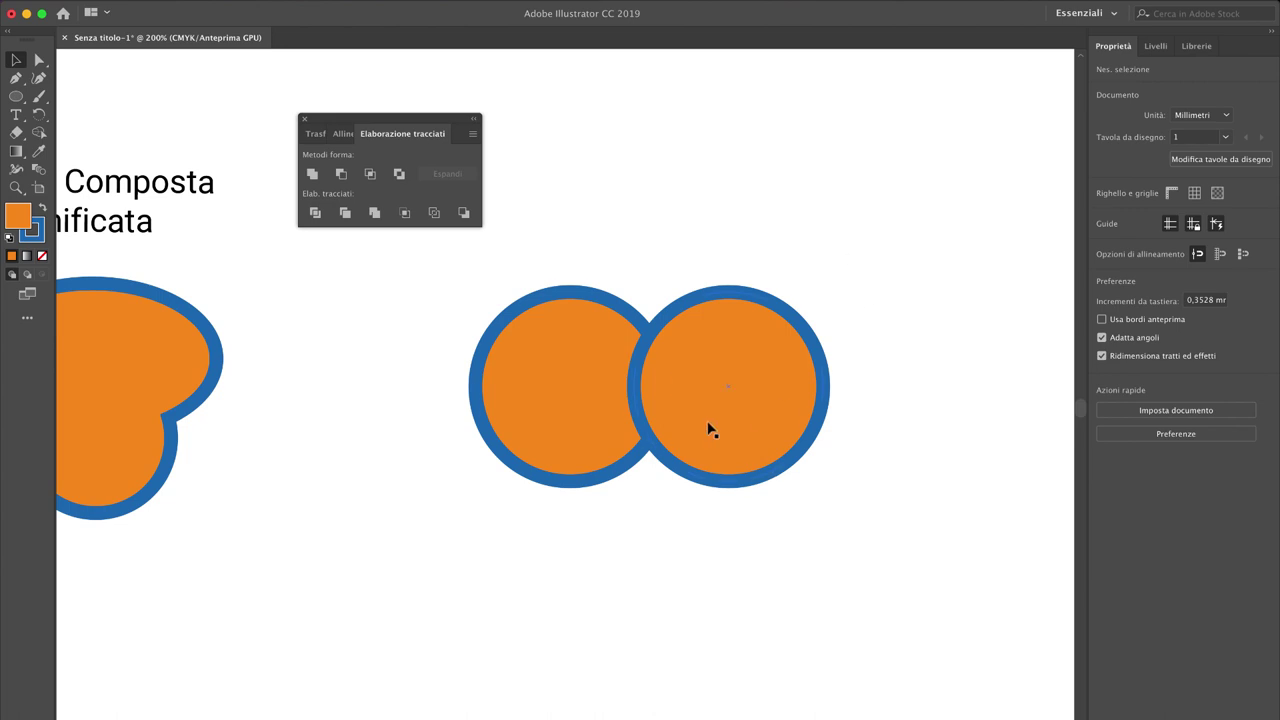
left_click_drag(528, 216, 864, 542)
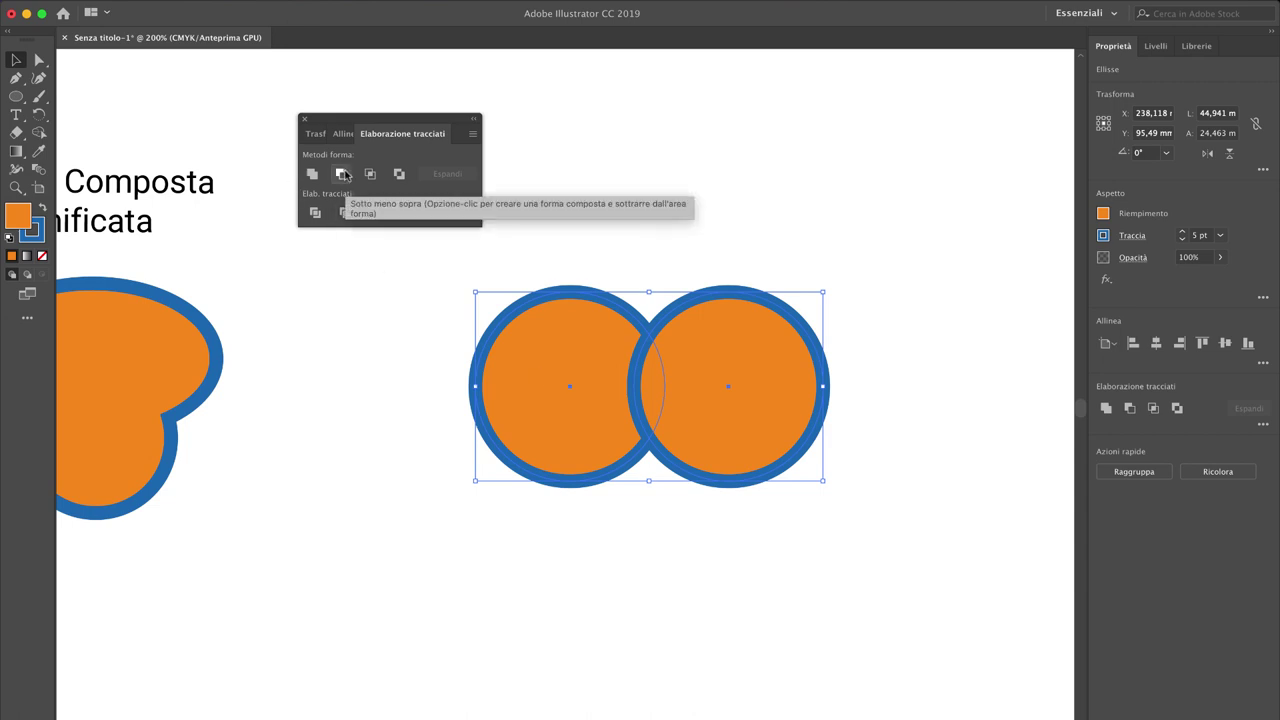
left_click(342, 174)
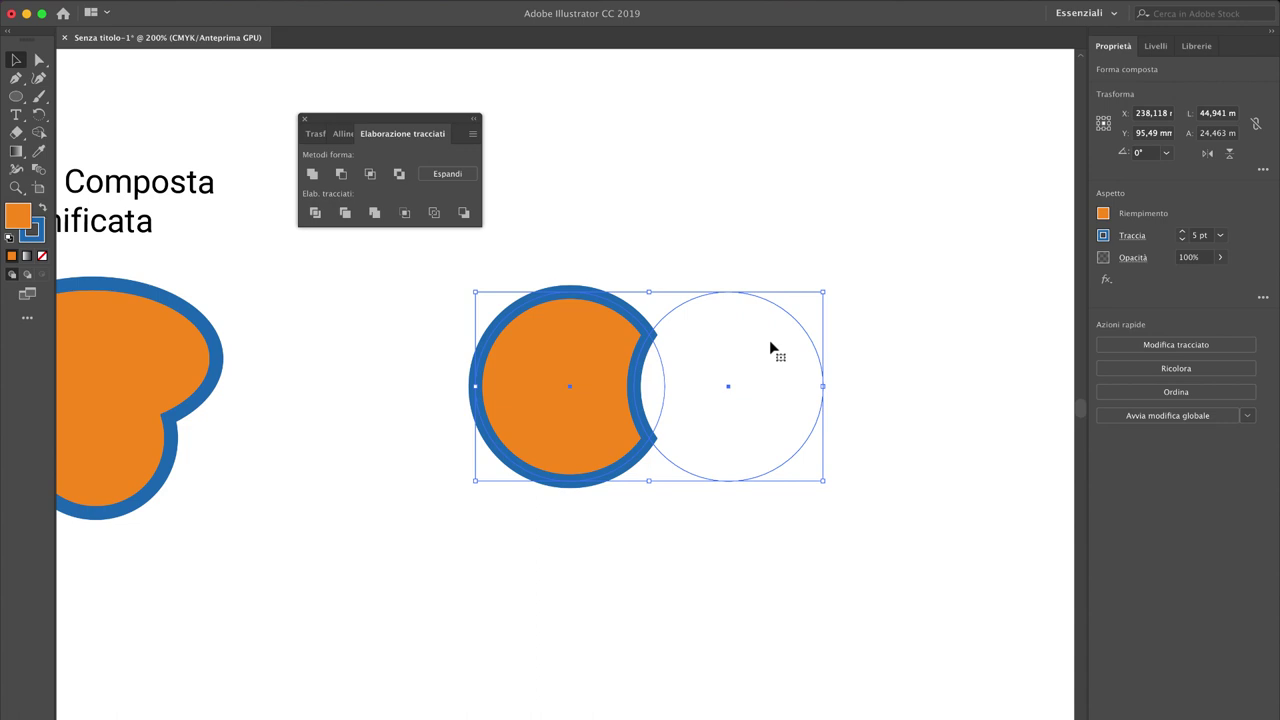
left_click(473, 136)
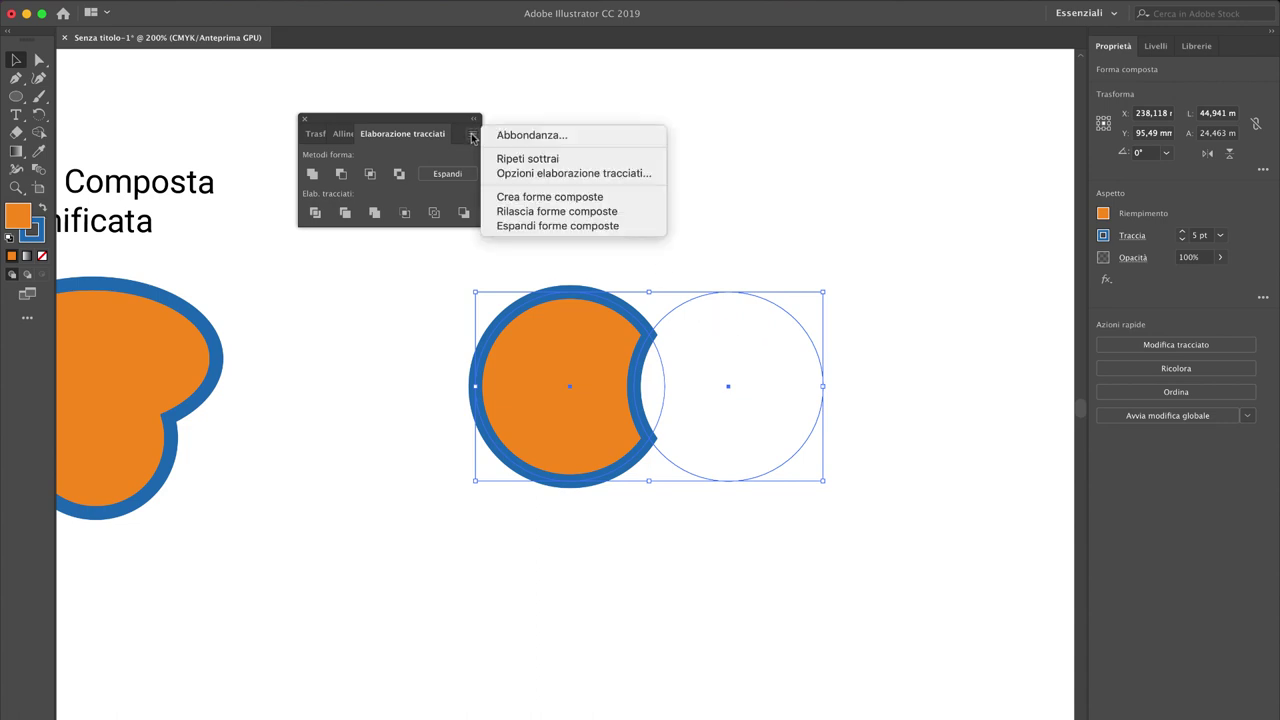
left_click(503, 213)
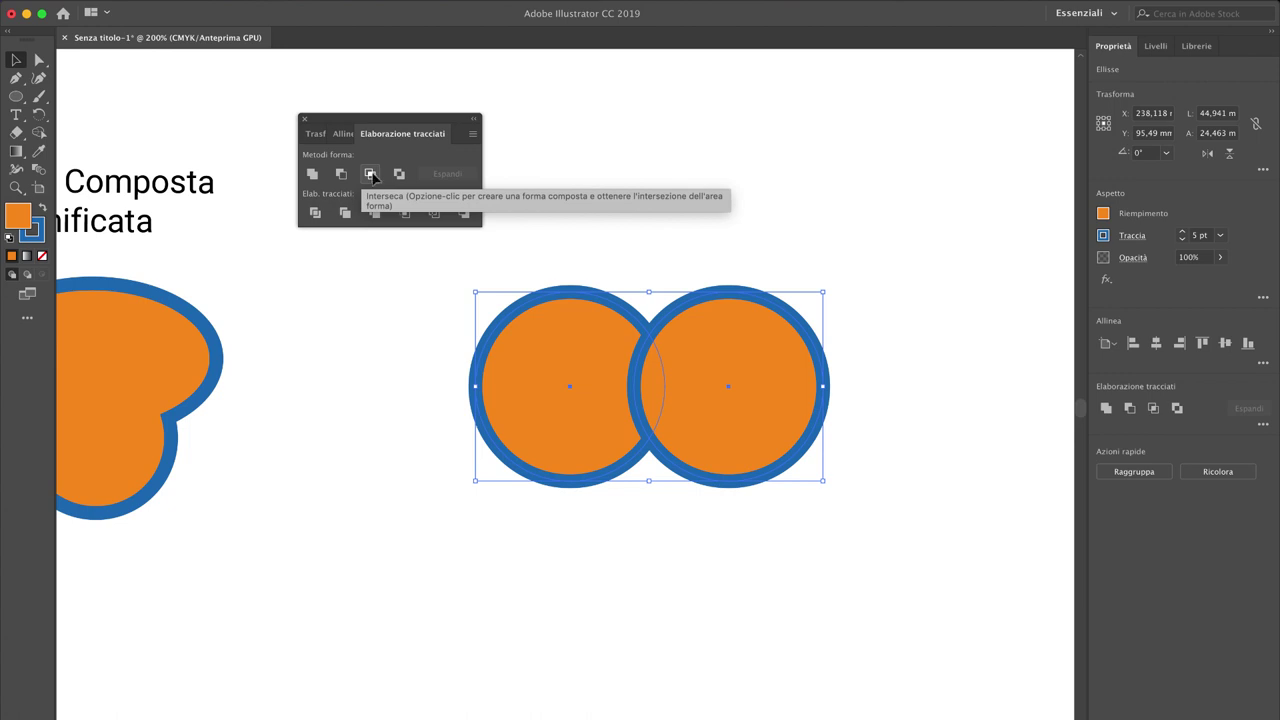
Step: Apply compound Intersect to the circles, leaving the lens overlap, then reselect it
left_click(370, 174)
left_click(697, 229)
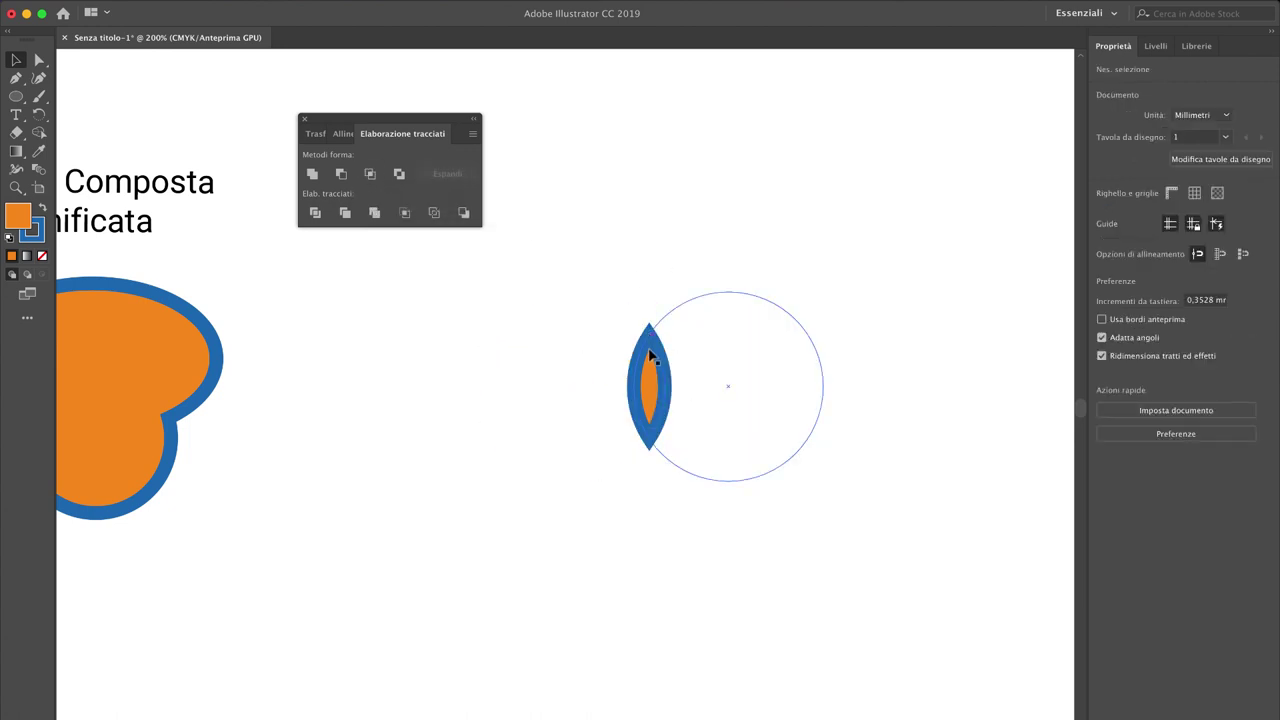
left_click(649, 357)
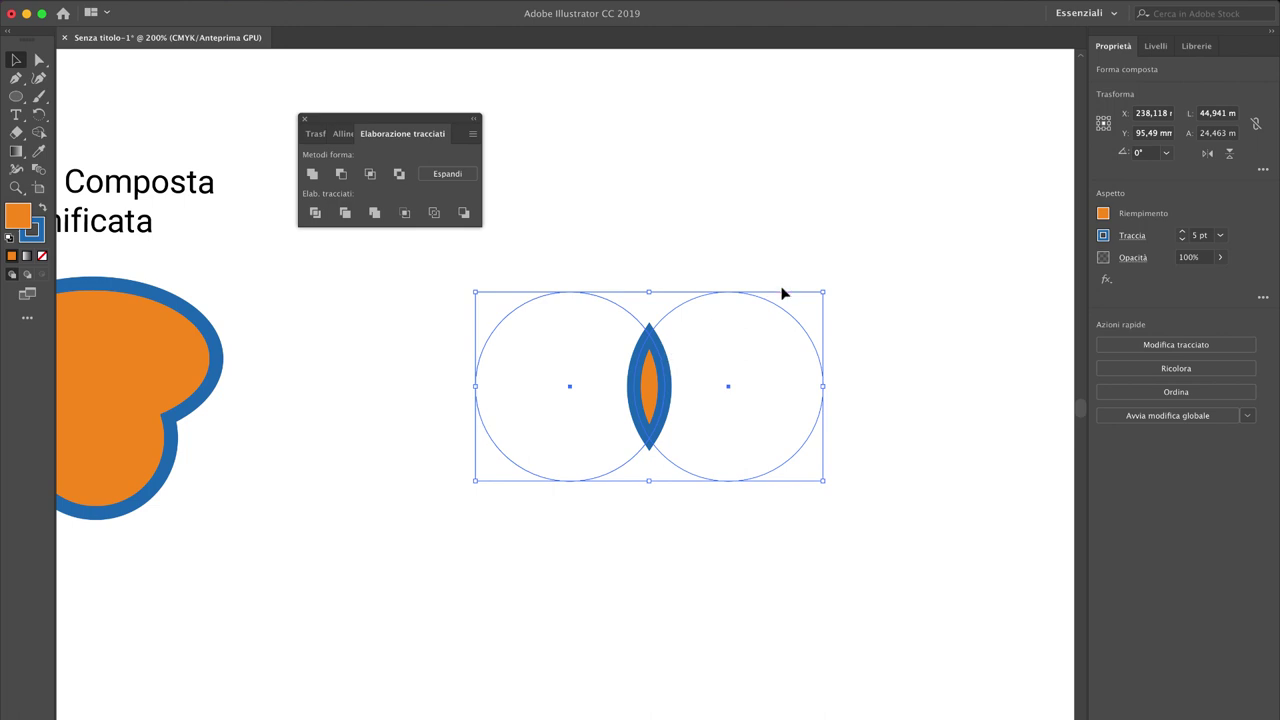
Step: In the widened Layers panel, expand 'Forma composta' and target its first <Ellisse> circle
left_click(1153, 50)
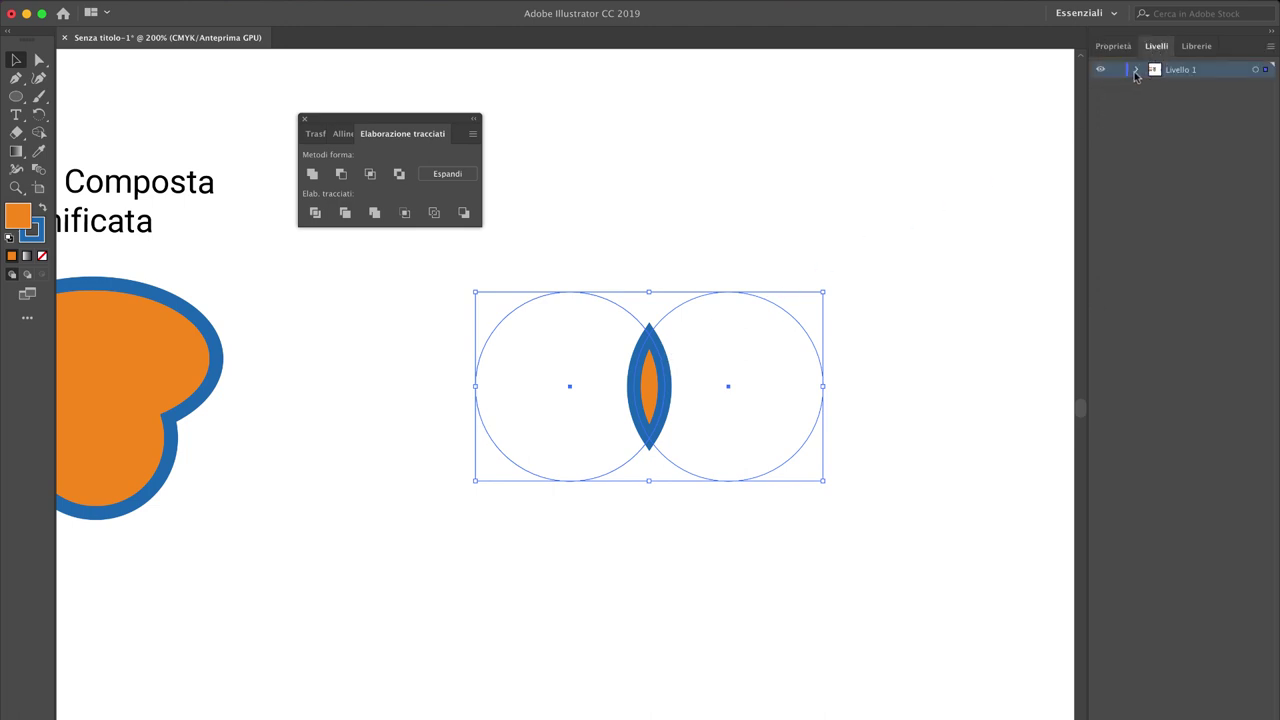
left_click(1138, 69)
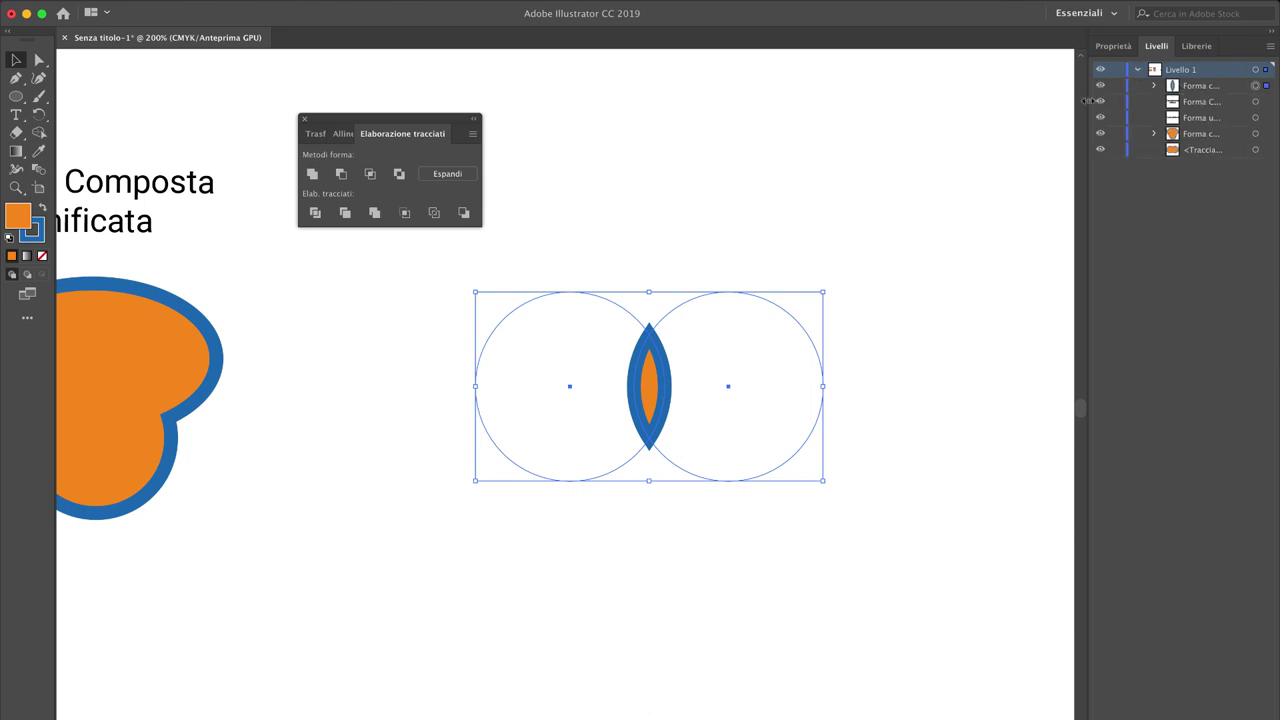
left_click_drag(1088, 104, 880, 107)
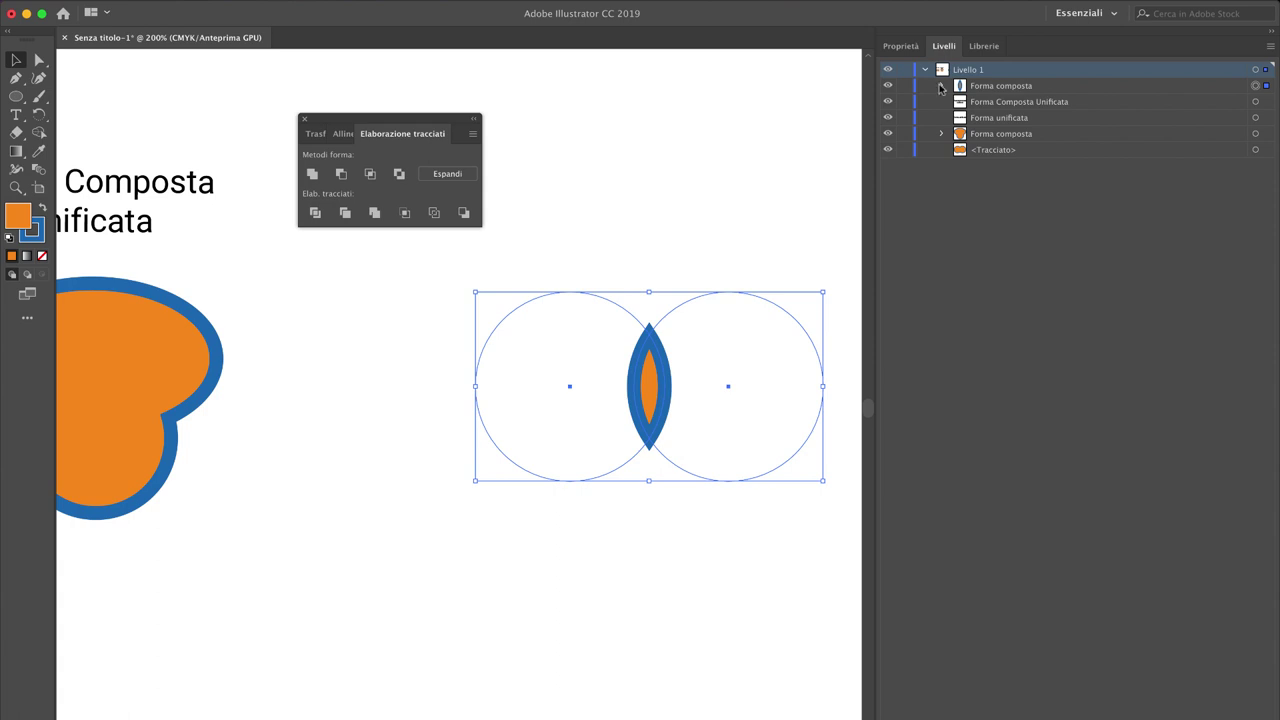
left_click(941, 87)
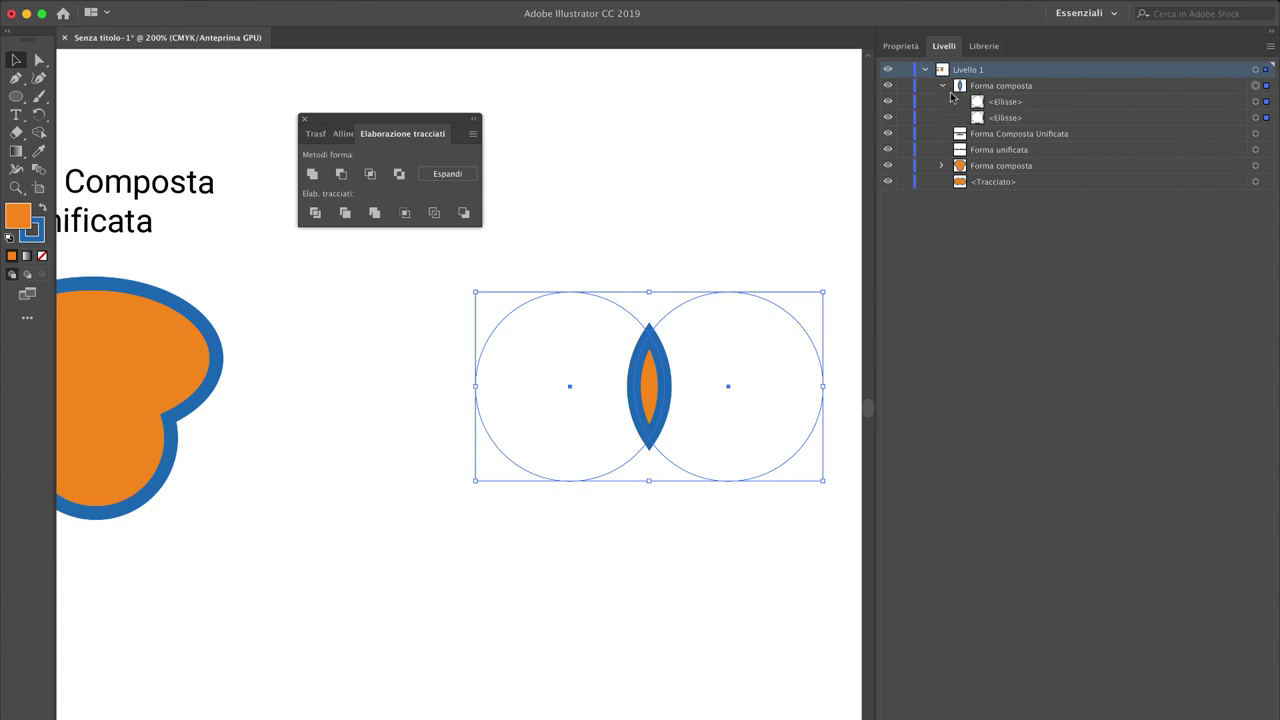
left_click(1003, 104)
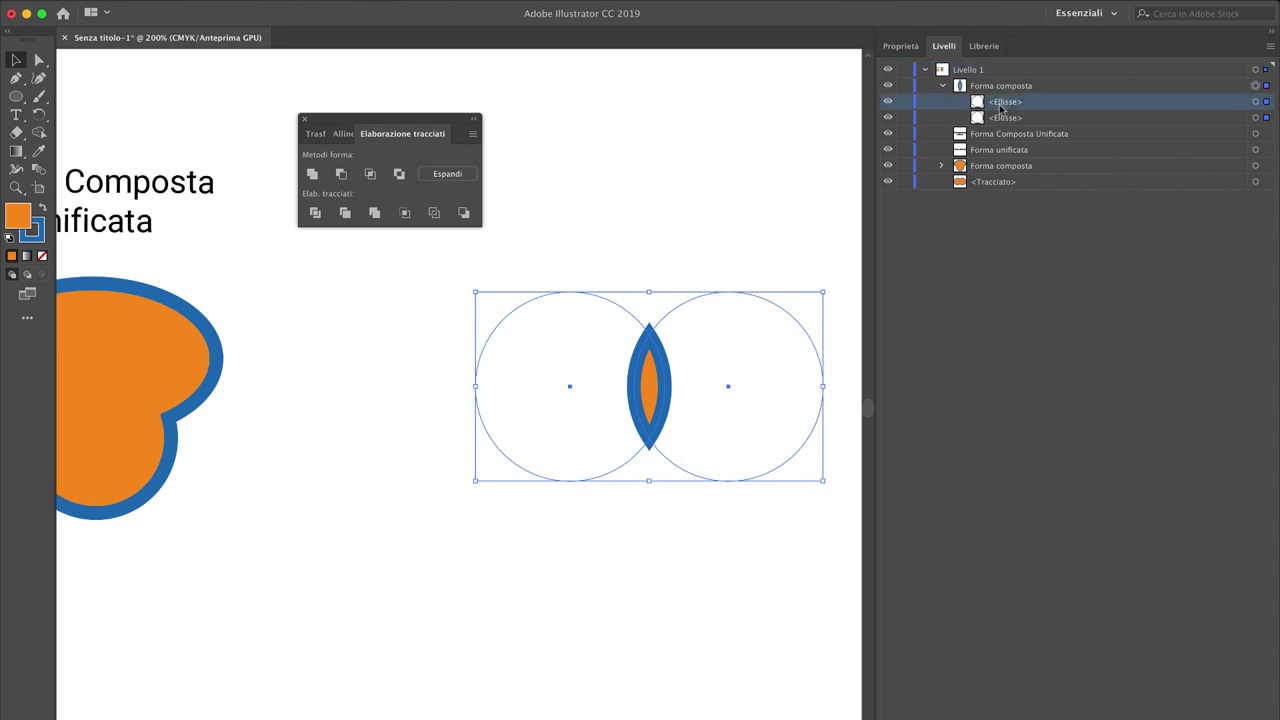
left_click(1266, 102)
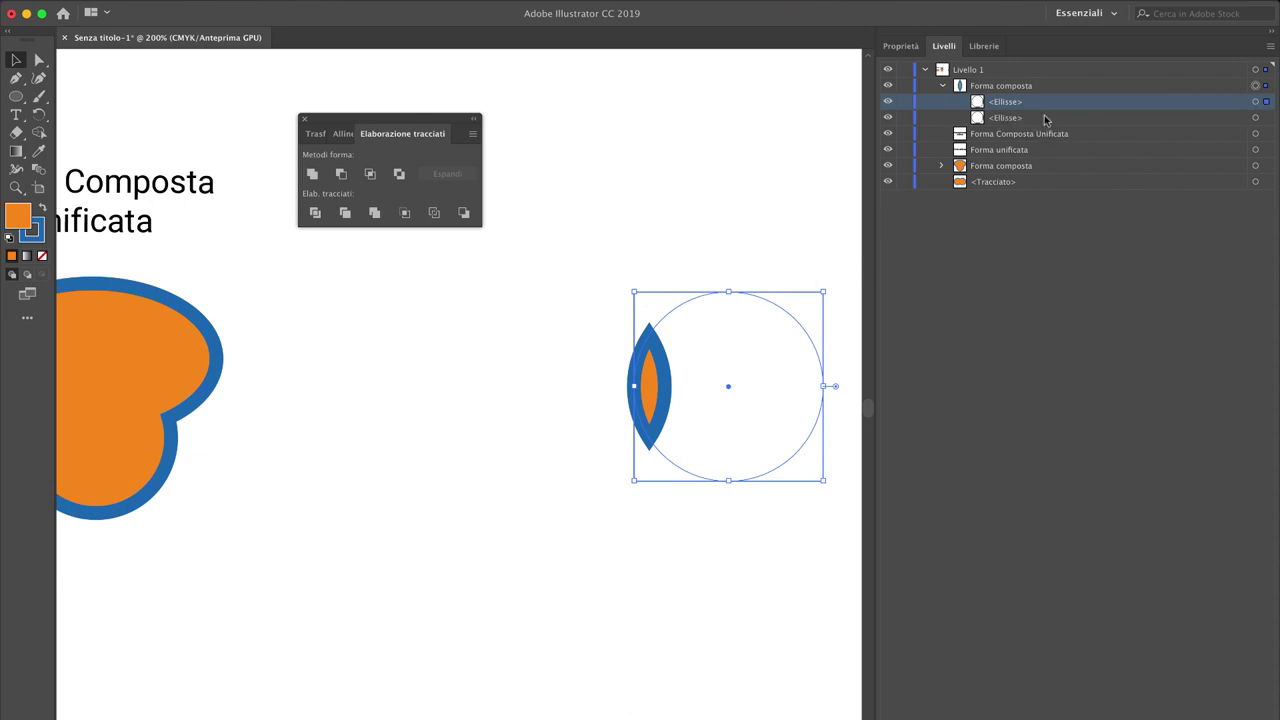
Step: Drag the right circle's top anchor up and bottom anchor down into a tall oval
left_click(39, 60)
left_click(728, 293)
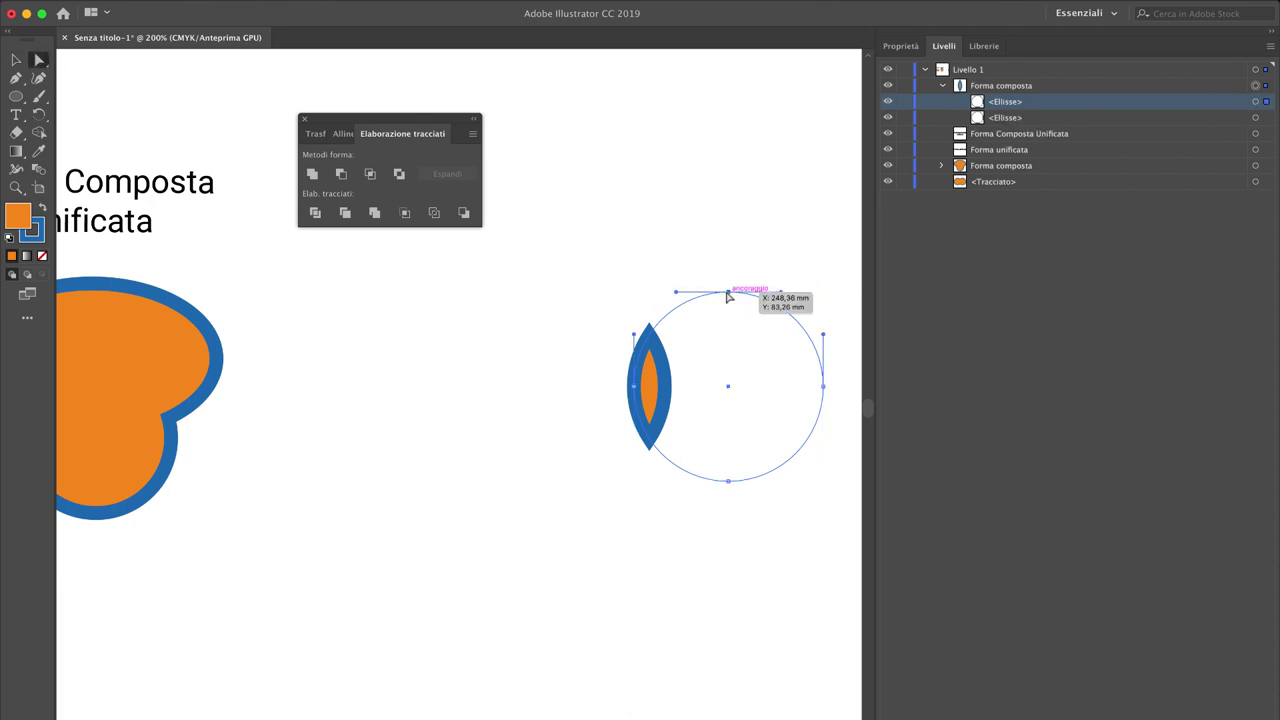
left_click_drag(728, 293, 740, 207)
left_click_drag(728, 481, 724, 567)
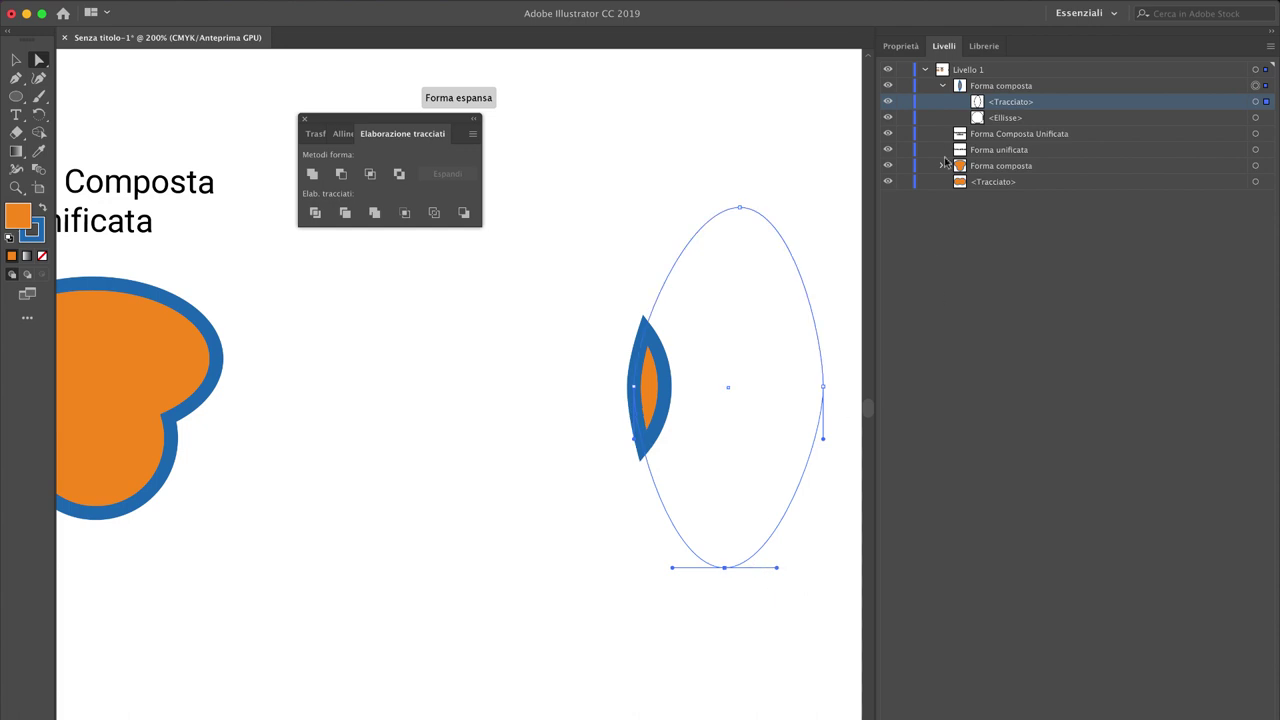
left_click(975, 117)
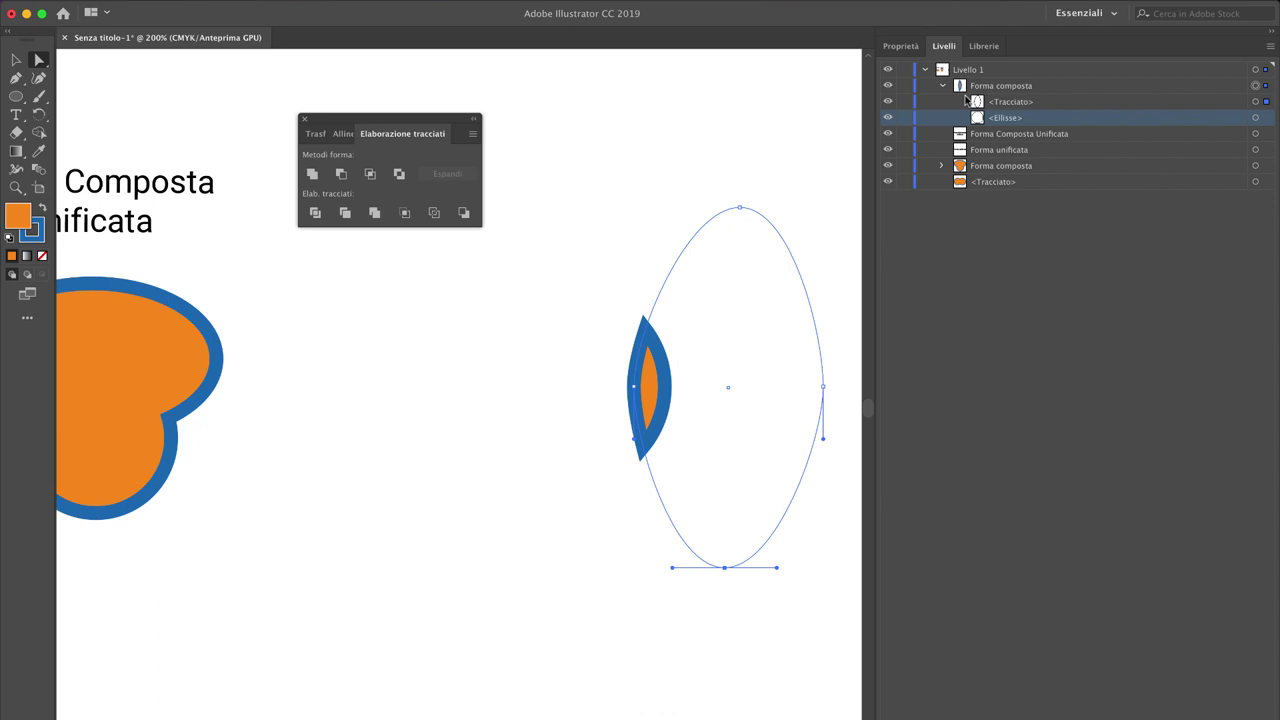
Step: Scroll the canvas left until the unified shape and the 'Forma Composta Unificata' shape are both visible
scroll(575, 101, "left", 10)
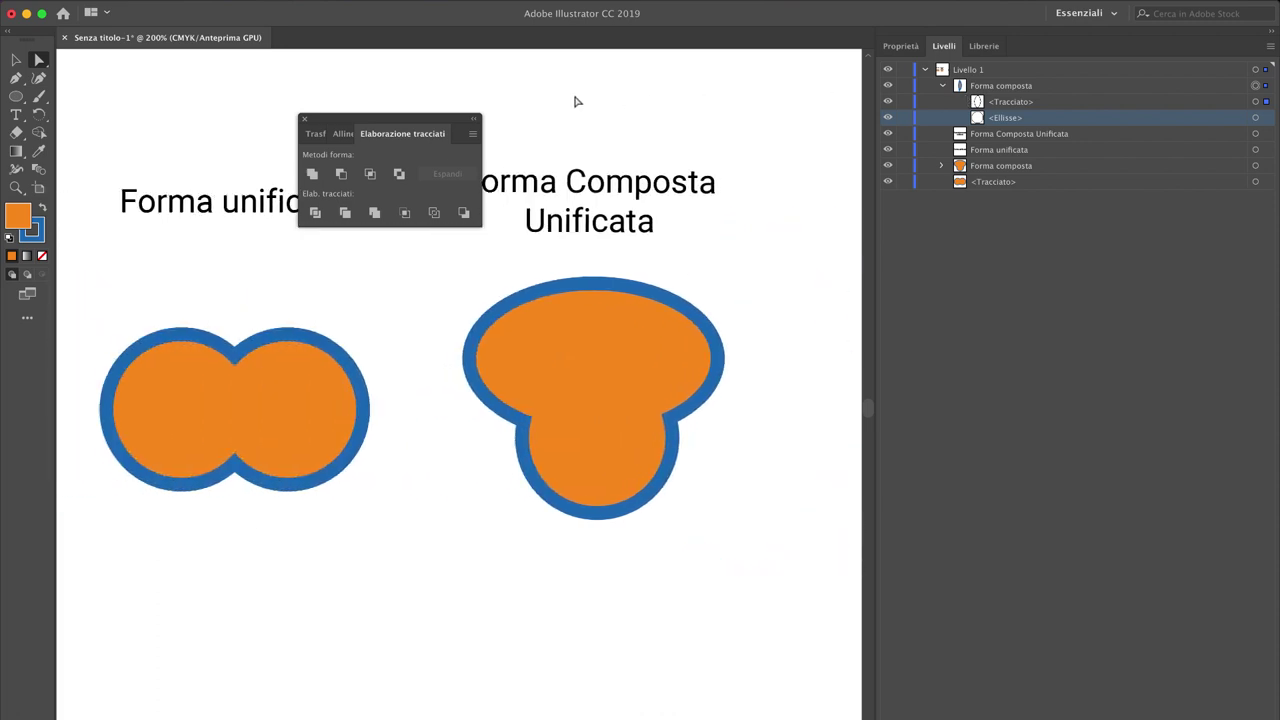
scroll(575, 101, "left", 2)
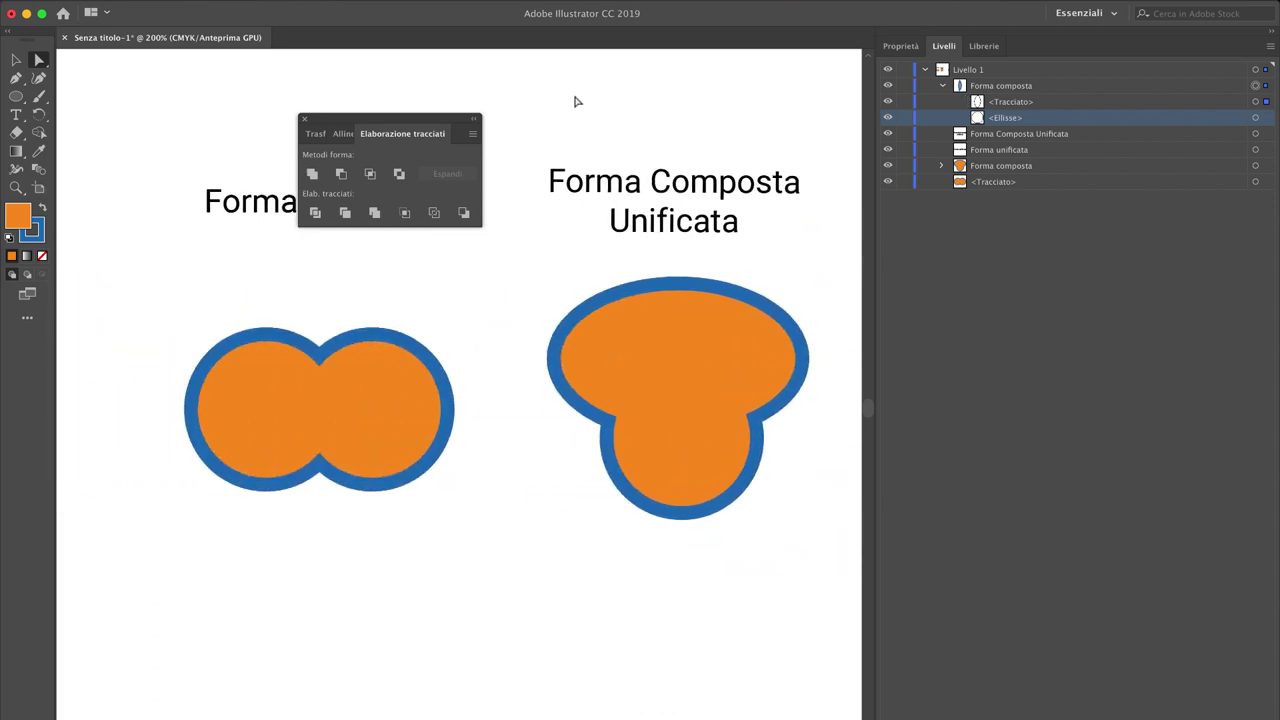